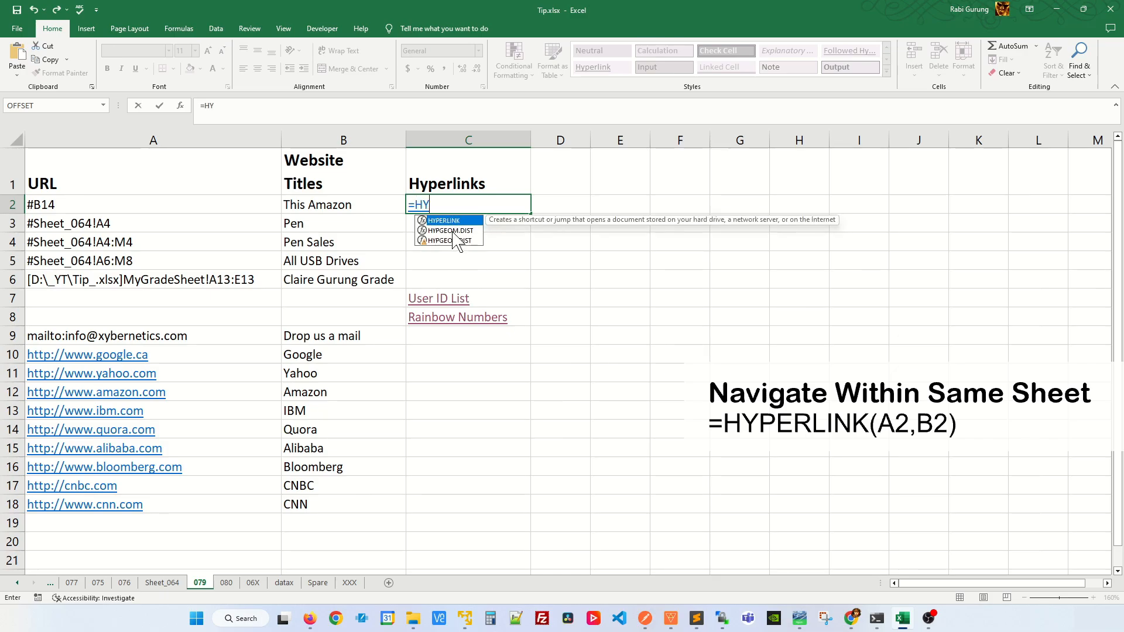
Complete the formula =HYPERLINK(A2,B2) in cell C2 and follow the This Amazon link to test it.
{"action": "type", "text": "LINK("}
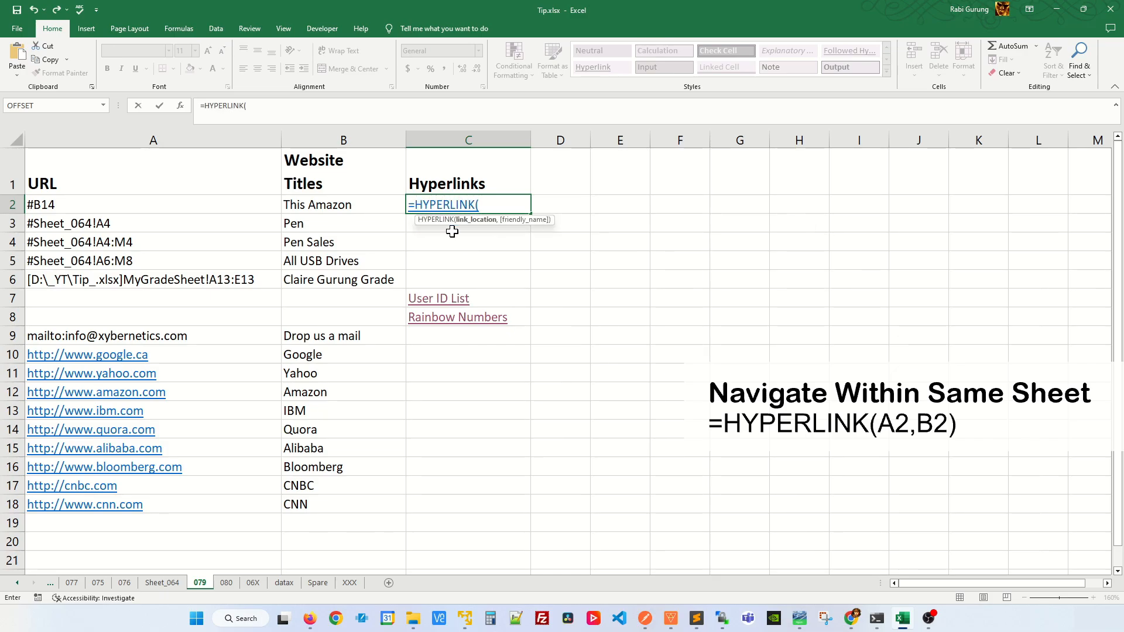
{"action": "left_click", "coordinate": [86, 212]}
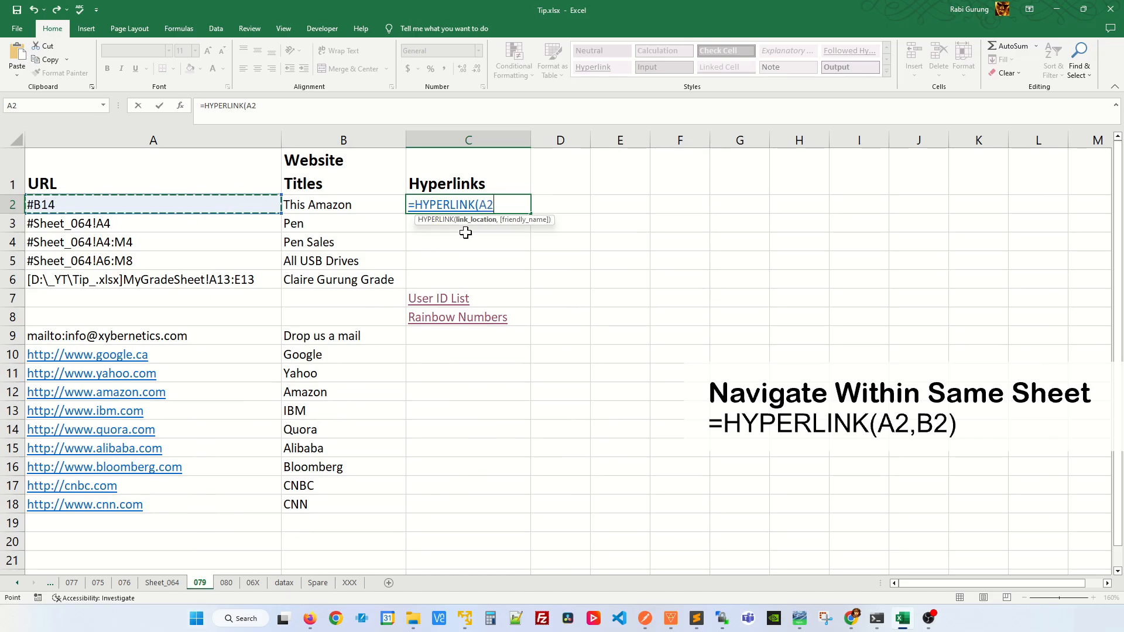
{"action": "type", "text": ","}
{"action": "left_click", "coordinate": [380, 202]}
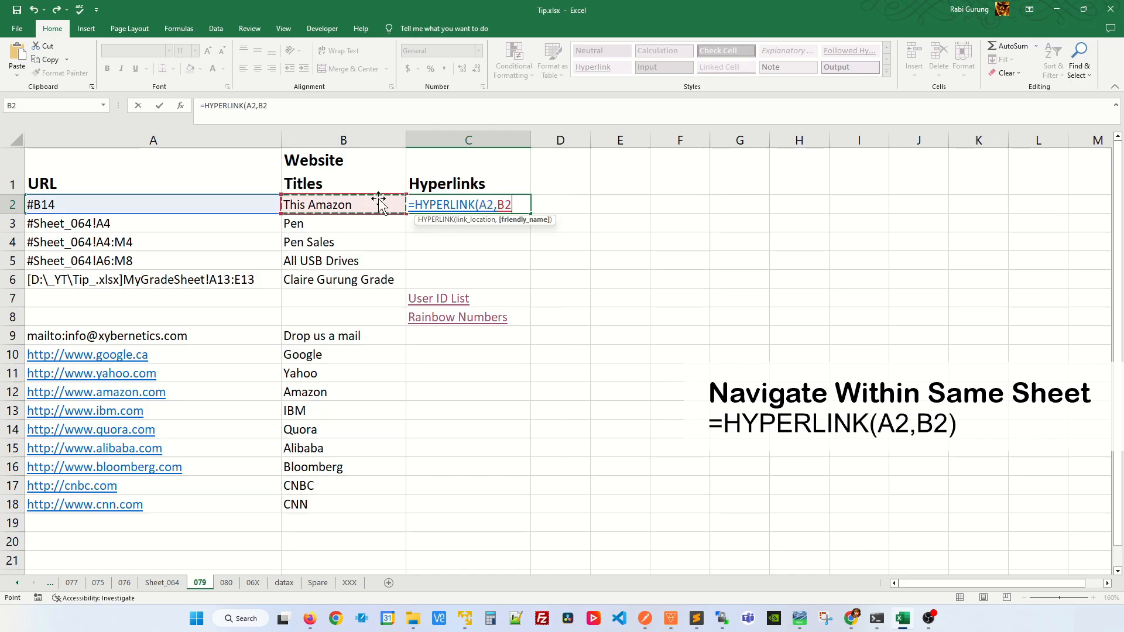
{"action": "type", "text": ")"}
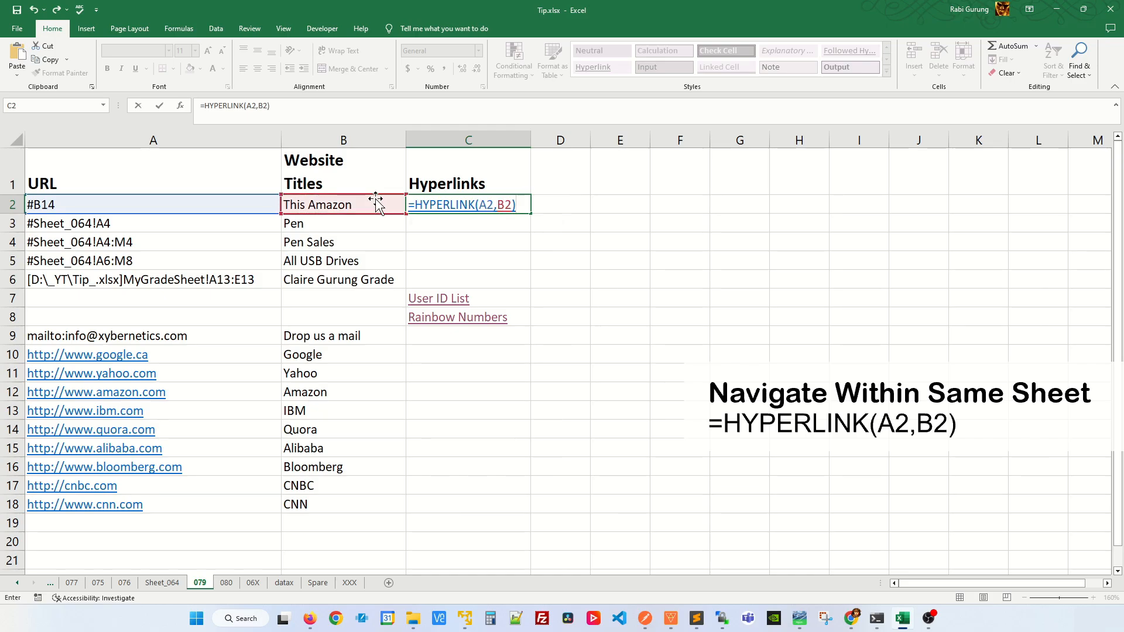
{"action": "key", "text": "Return"}
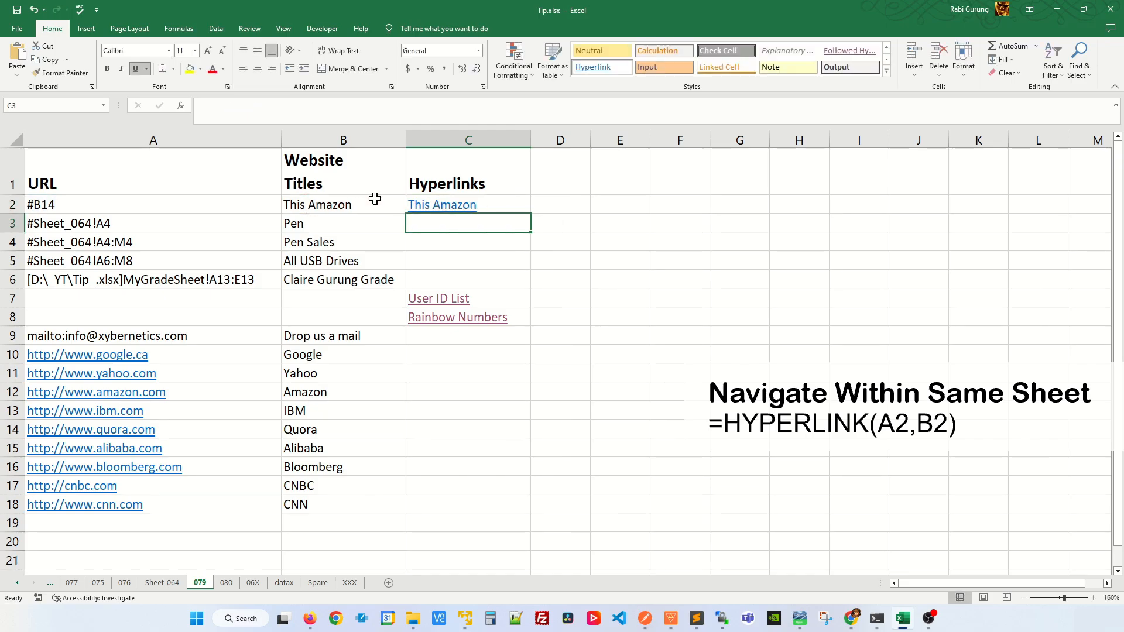
{"action": "left_click", "coordinate": [454, 211]}
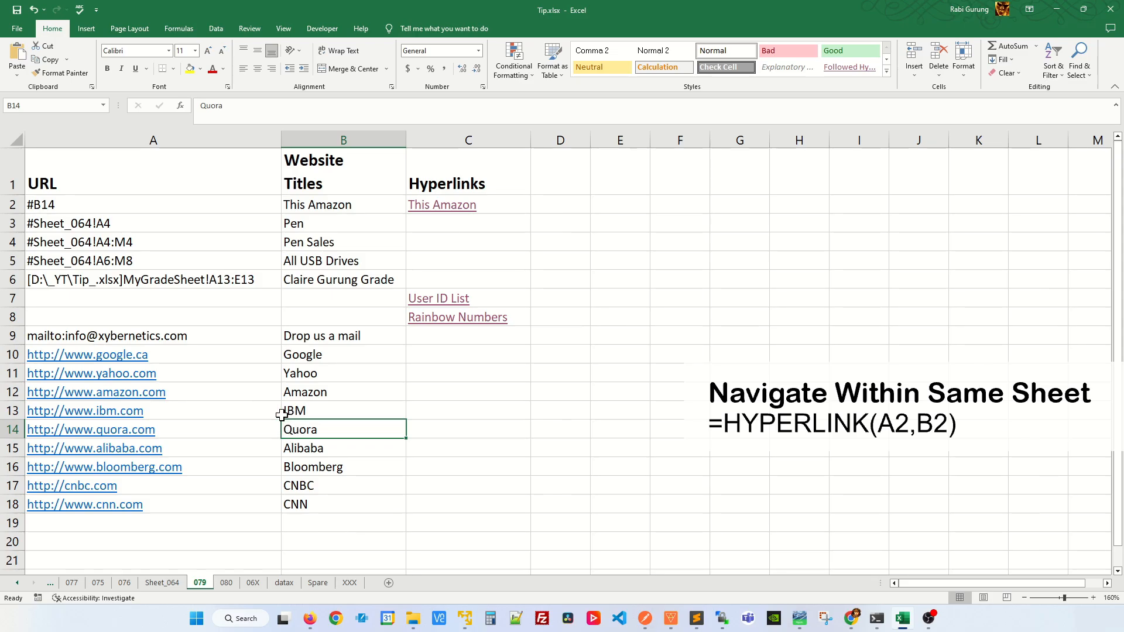
Fill the HYPERLINK formula from C2 down through cell C6.
{"action": "left_click", "coordinate": [512, 207]}
{"action": "left_click_drag", "start_coordinate": [531, 214], "coordinate": [531, 285]}
{"action": "left_click", "coordinate": [586, 229]}
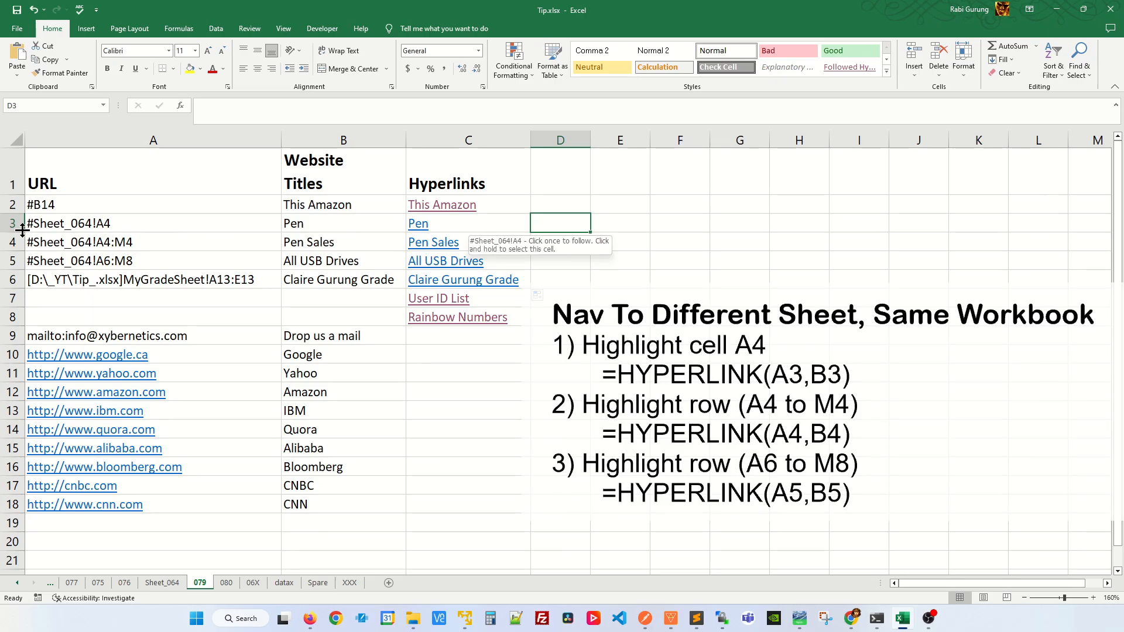
Test the Pen and Pen Sales links in C3 and C4, returning to sheet 079 after each.
{"action": "left_click", "coordinate": [70, 227]}
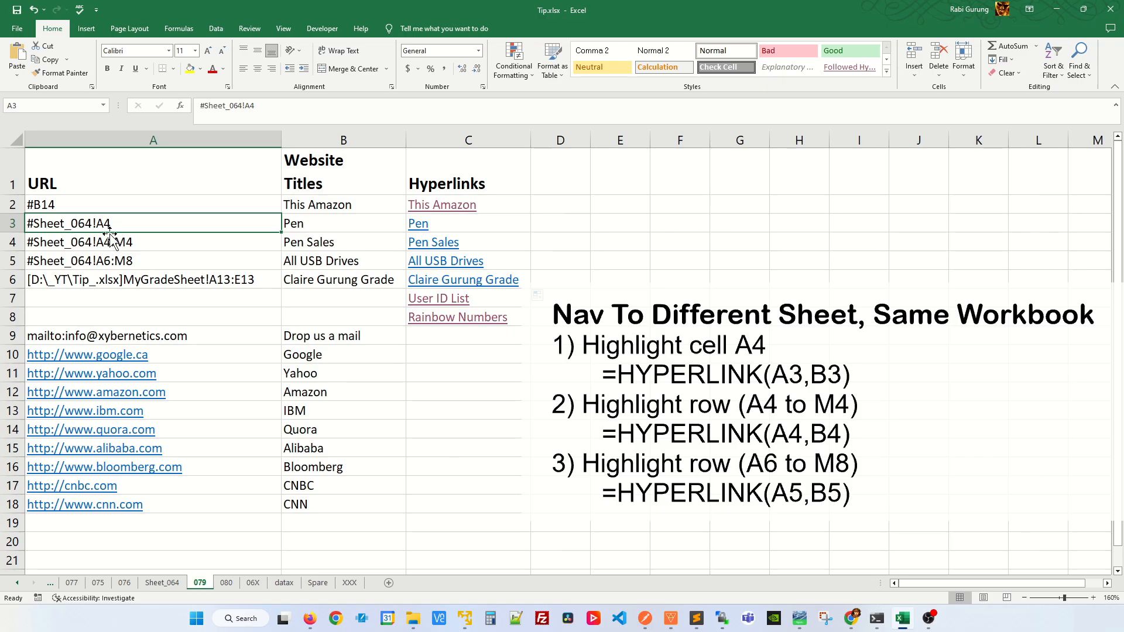
{"action": "left_click", "coordinate": [424, 222]}
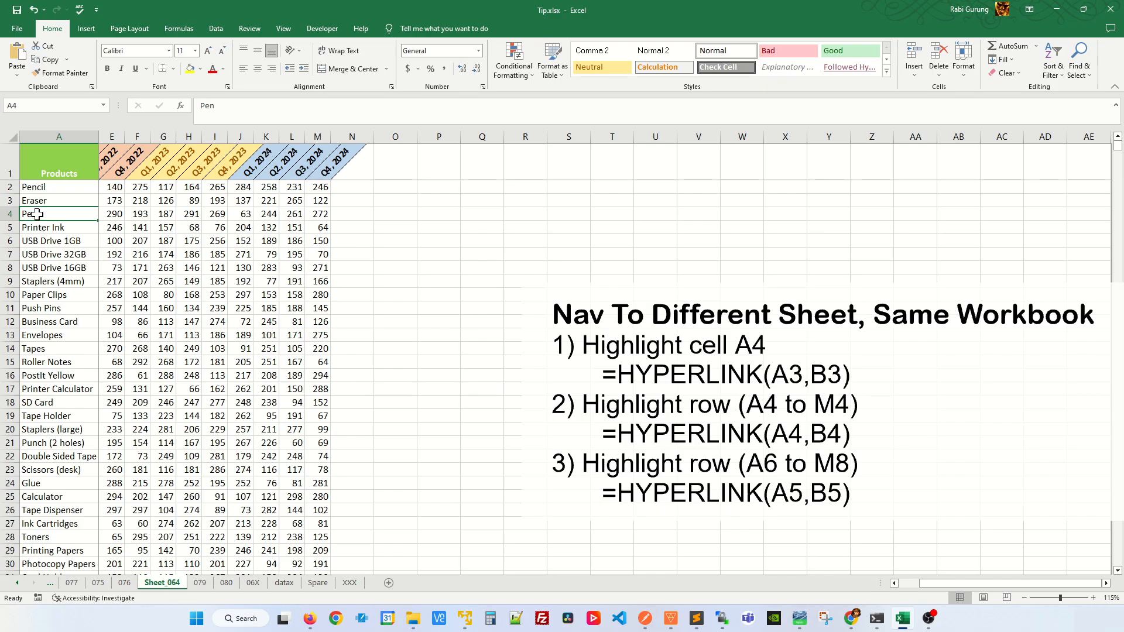
{"action": "left_click", "coordinate": [199, 583]}
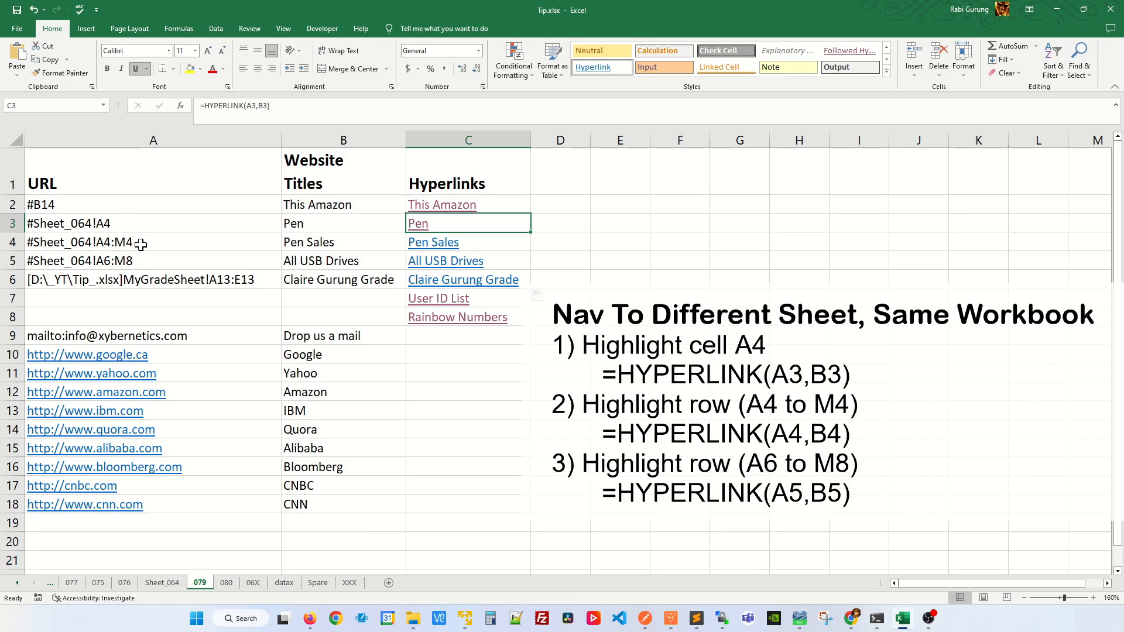
{"action": "left_click", "coordinate": [440, 248]}
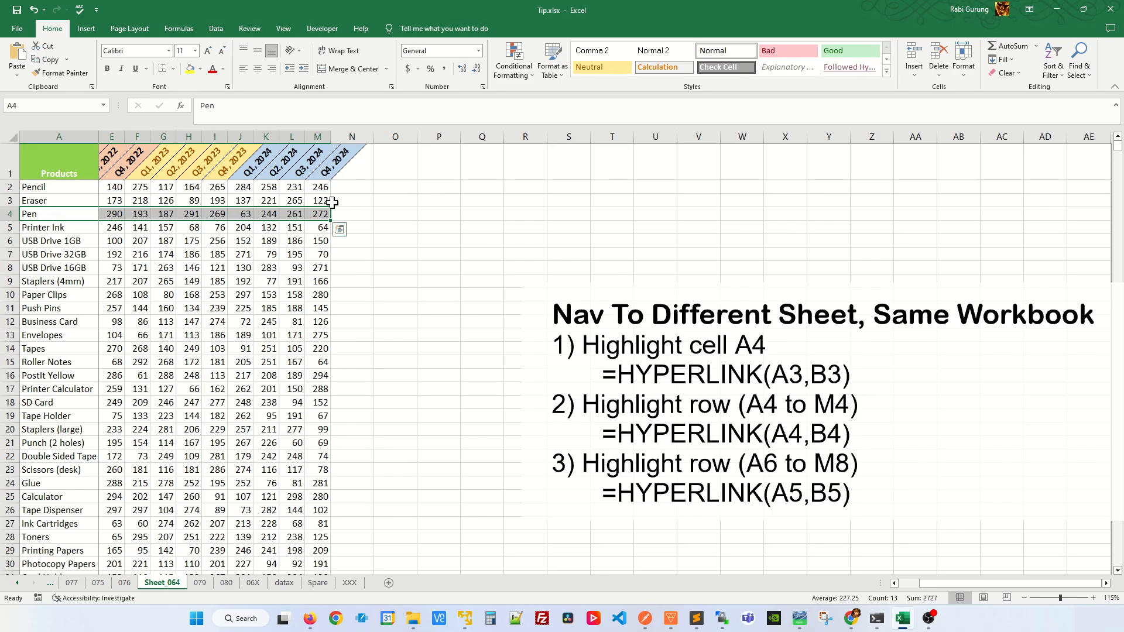
{"action": "left_click", "coordinate": [200, 584]}
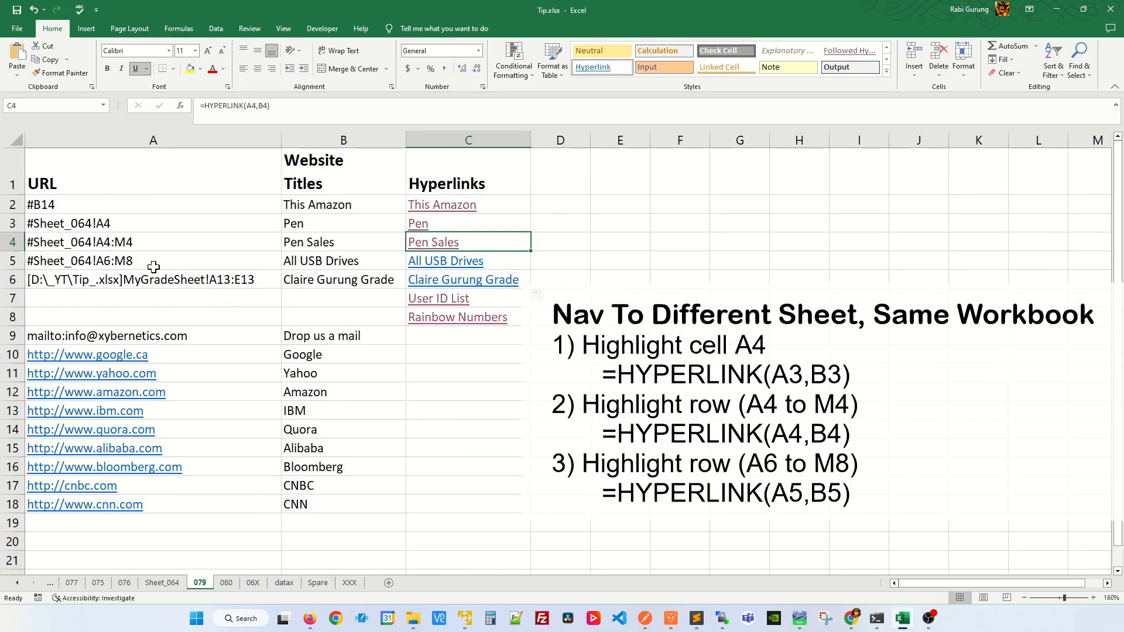
Test the All USB Drives link in C5 and return to sheet 079.
{"action": "left_click_drag", "start_coordinate": [159, 265], "coordinate": [337, 335]}
{"action": "left_click", "coordinate": [469, 372]}
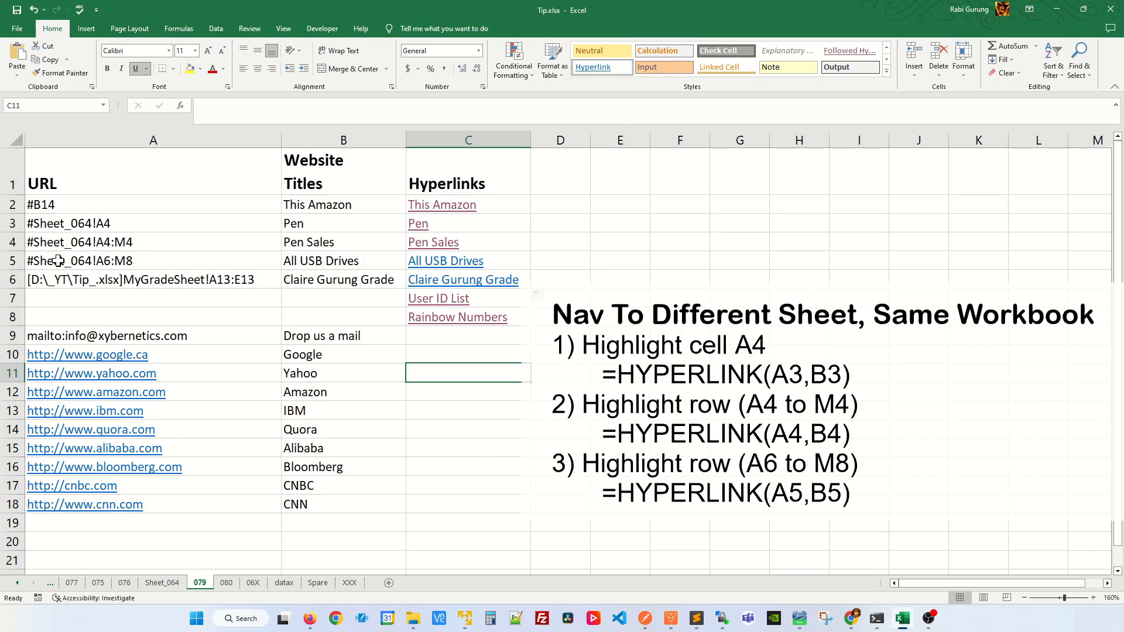
{"action": "left_click", "coordinate": [454, 263]}
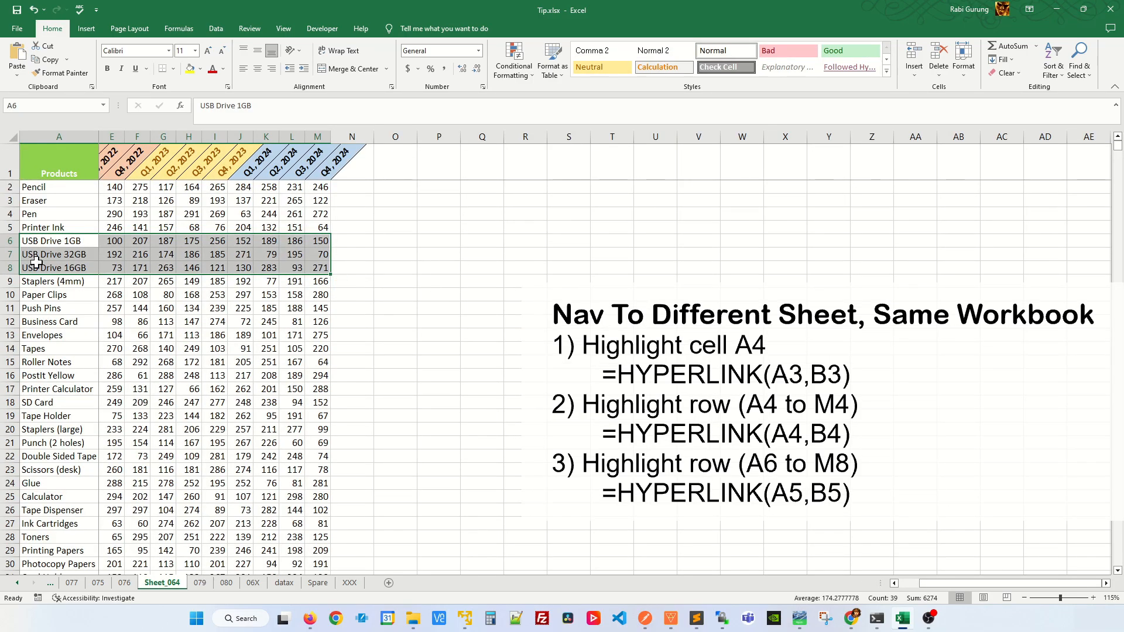
{"action": "left_click", "coordinate": [200, 583]}
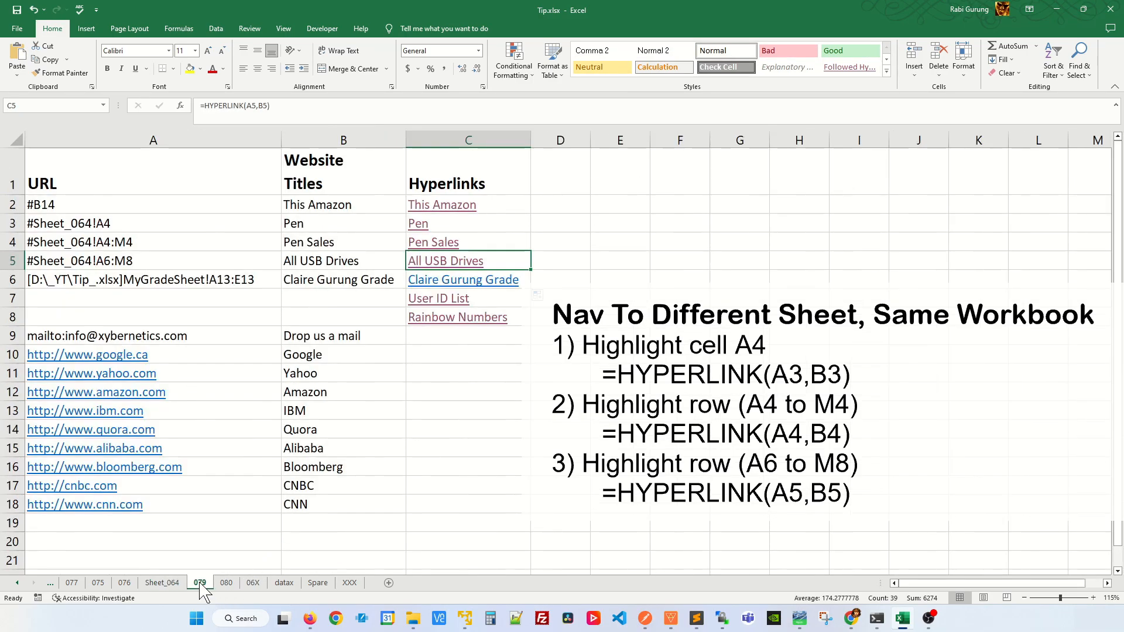
{"action": "left_click", "coordinate": [452, 378]}
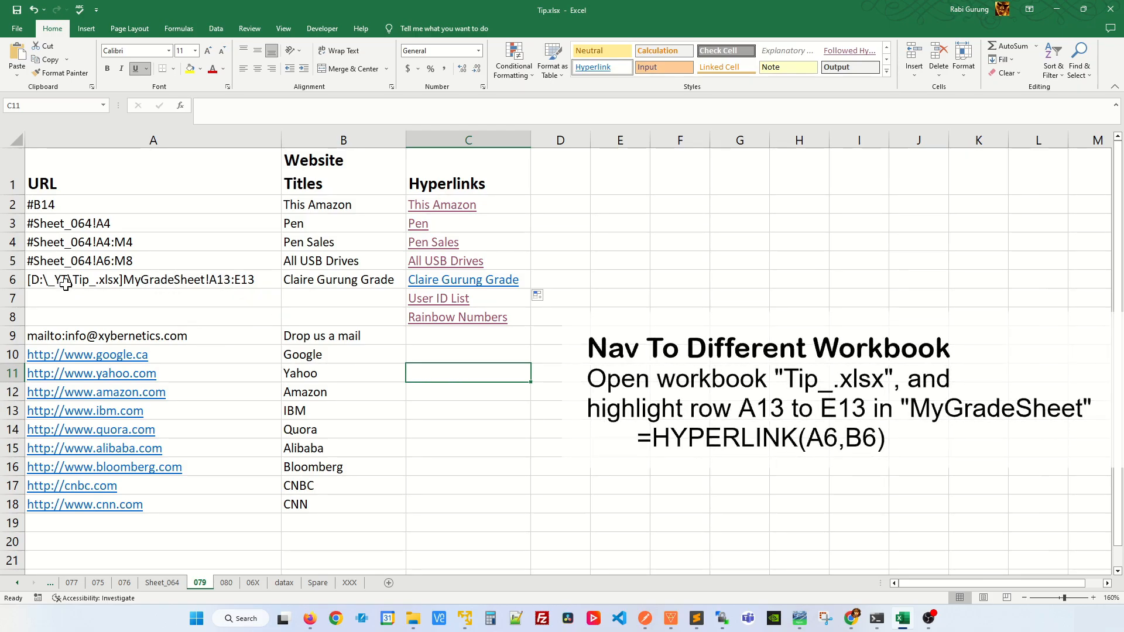
Check the workbook address in A6, test the grade link in C6, and close the Tip_.xlsx workbook it opens.
{"action": "left_click", "coordinate": [40, 280]}
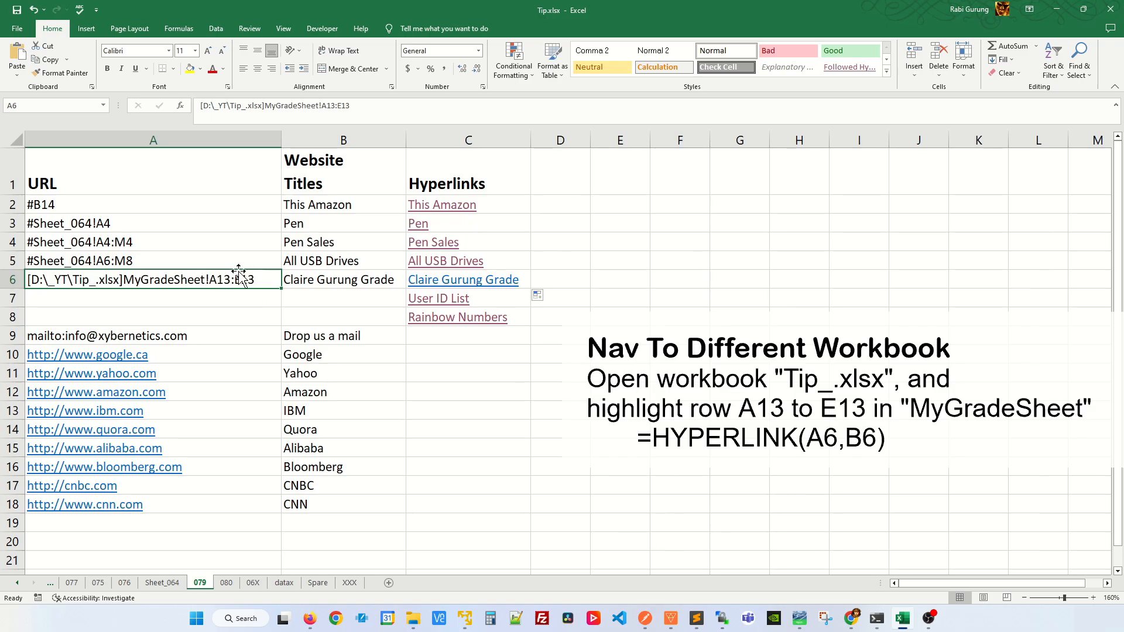
{"action": "left_click", "coordinate": [441, 281]}
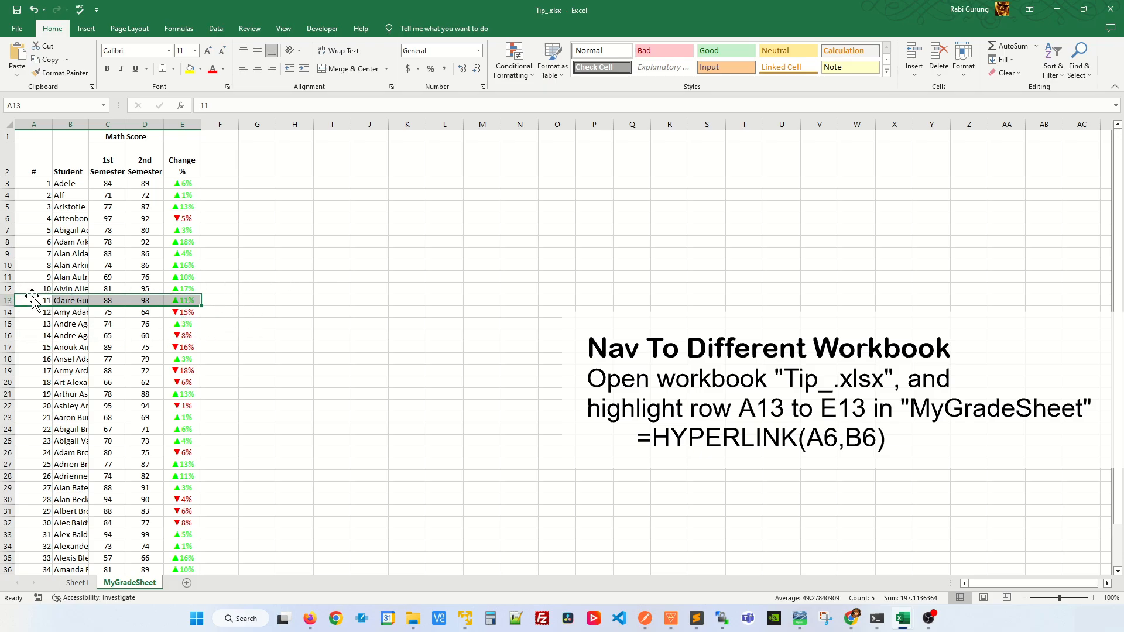
{"action": "left_click", "coordinate": [1111, 9]}
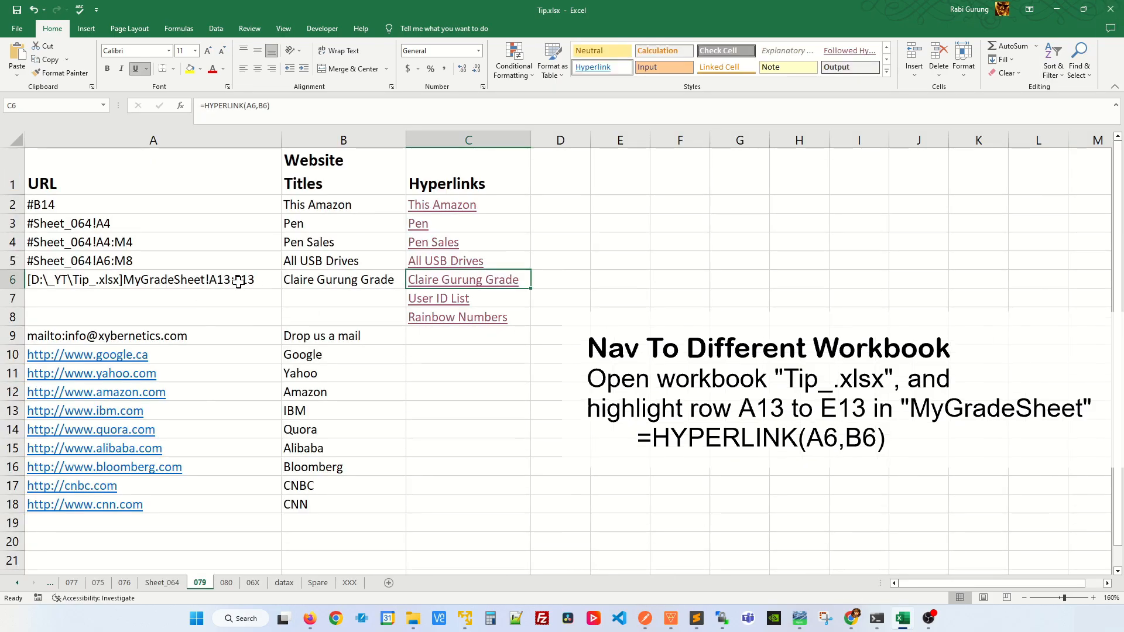
{"action": "left_click", "coordinate": [501, 352]}
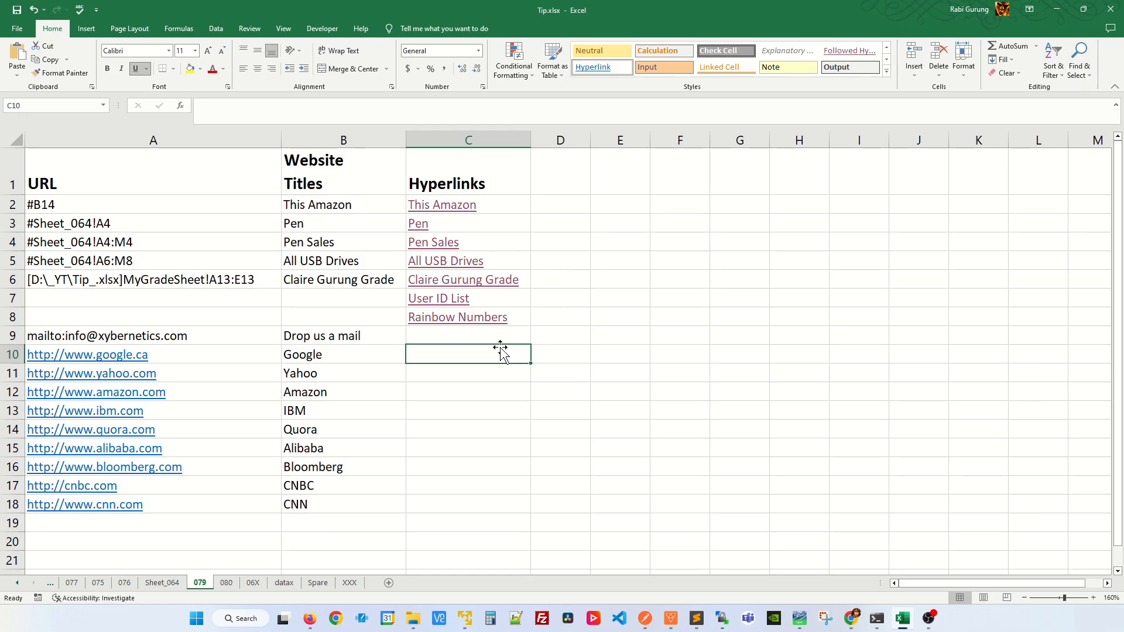
Test the User ID List and Rainbow Numbers links, returning to sheet 079 through each sheet's Back link.
{"action": "left_click", "coordinate": [449, 298]}
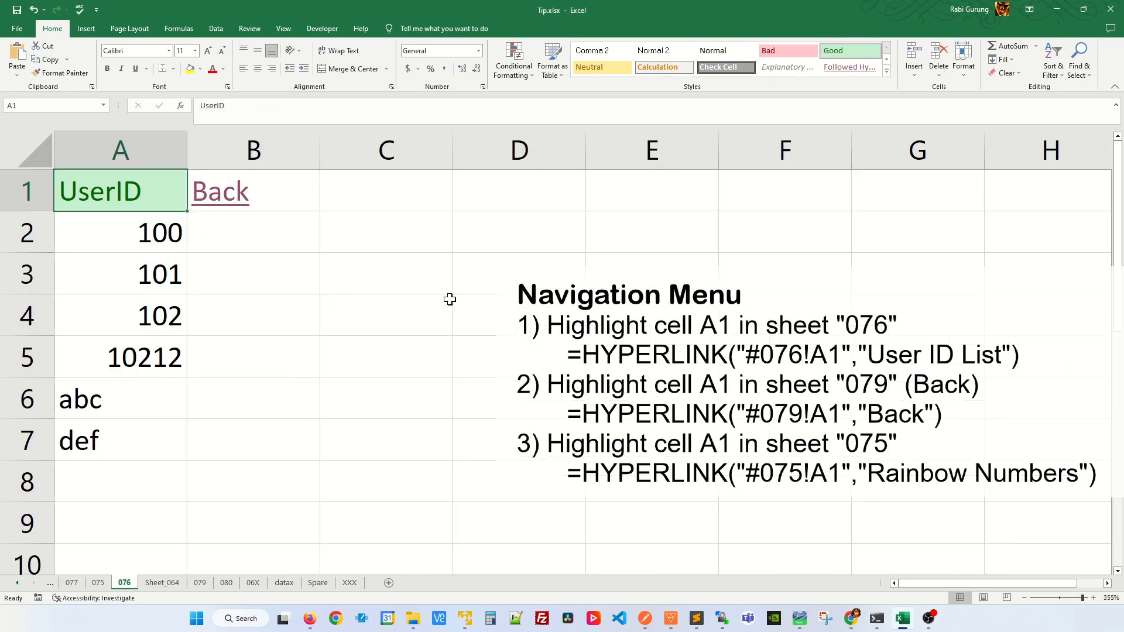
{"action": "left_click", "coordinate": [228, 208]}
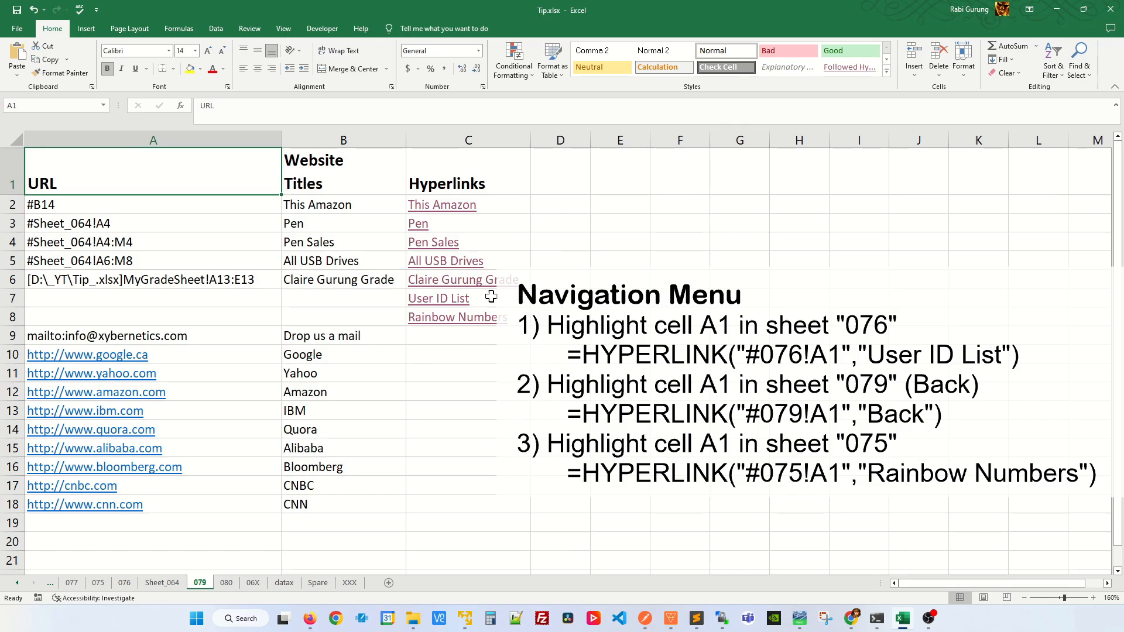
{"action": "left_click", "coordinate": [482, 324]}
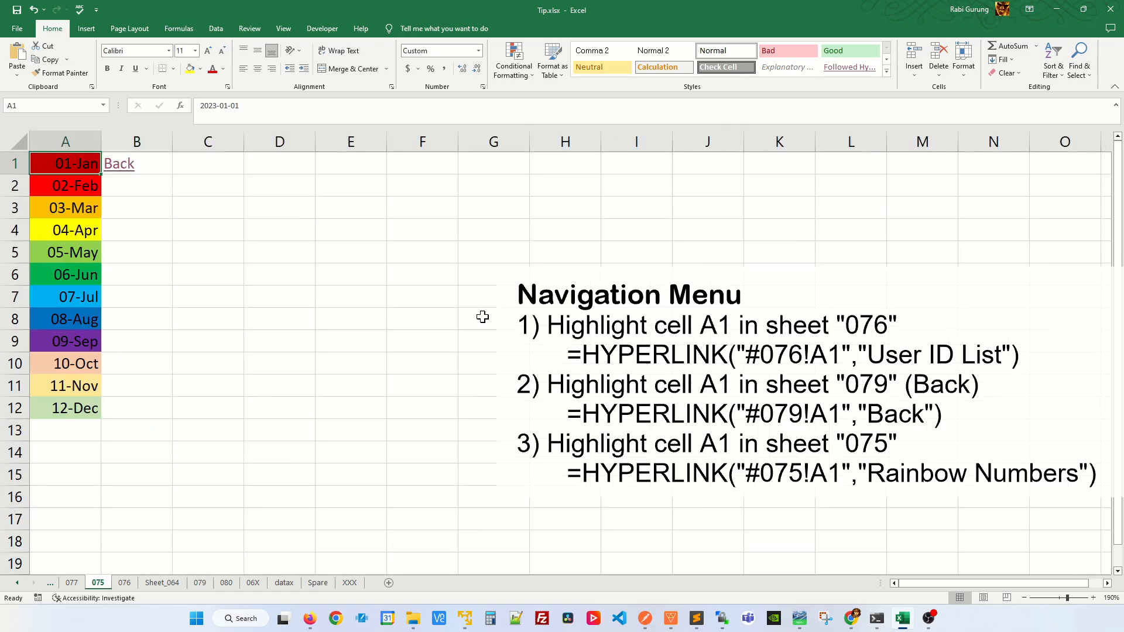
{"action": "left_click", "coordinate": [119, 166]}
{"action": "left_click", "coordinate": [438, 409]}
Examine the #076 sheet reference in the User ID List formula in C7, leaving the formula as it is.
{"action": "left_click", "coordinate": [490, 296]}
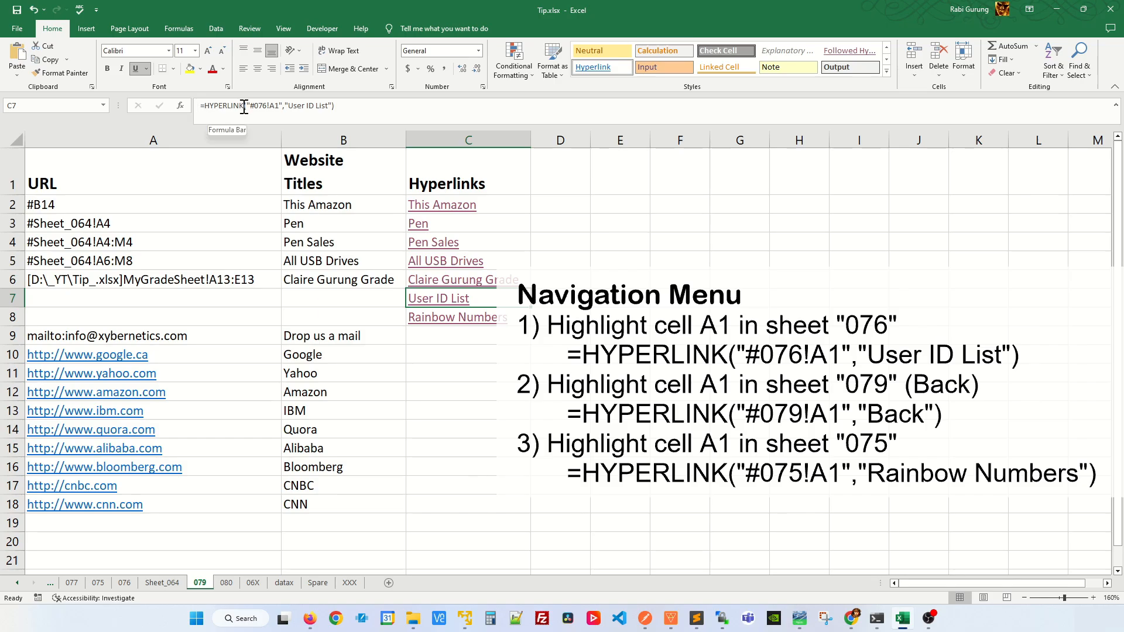
{"action": "left_click_drag", "start_coordinate": [251, 105], "coordinate": [267, 106]}
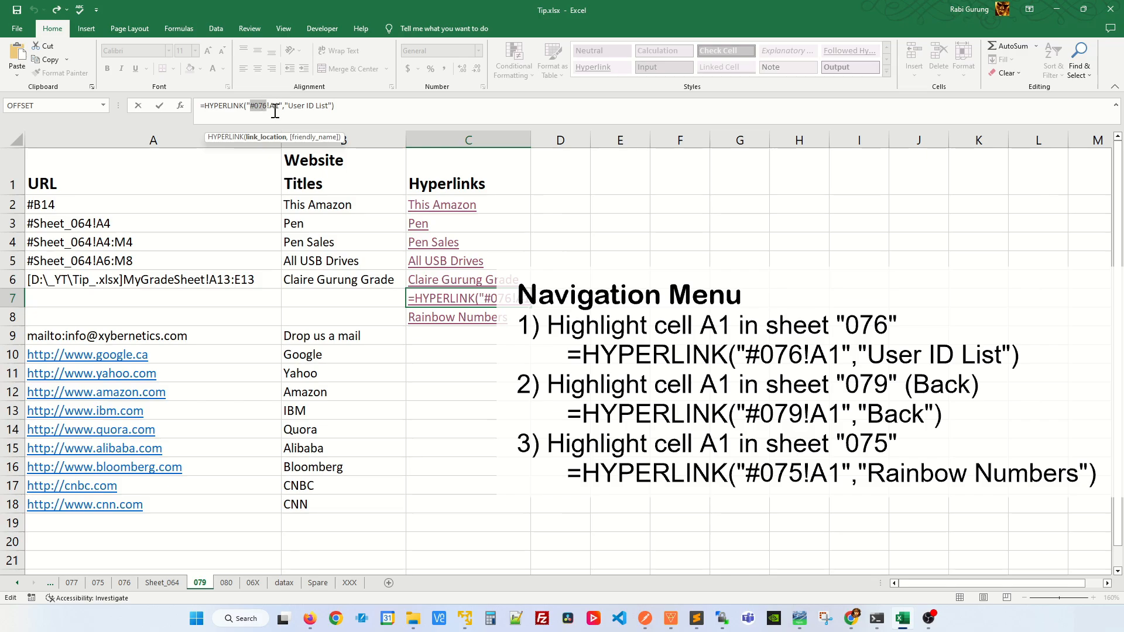
{"action": "key", "text": "Return"}
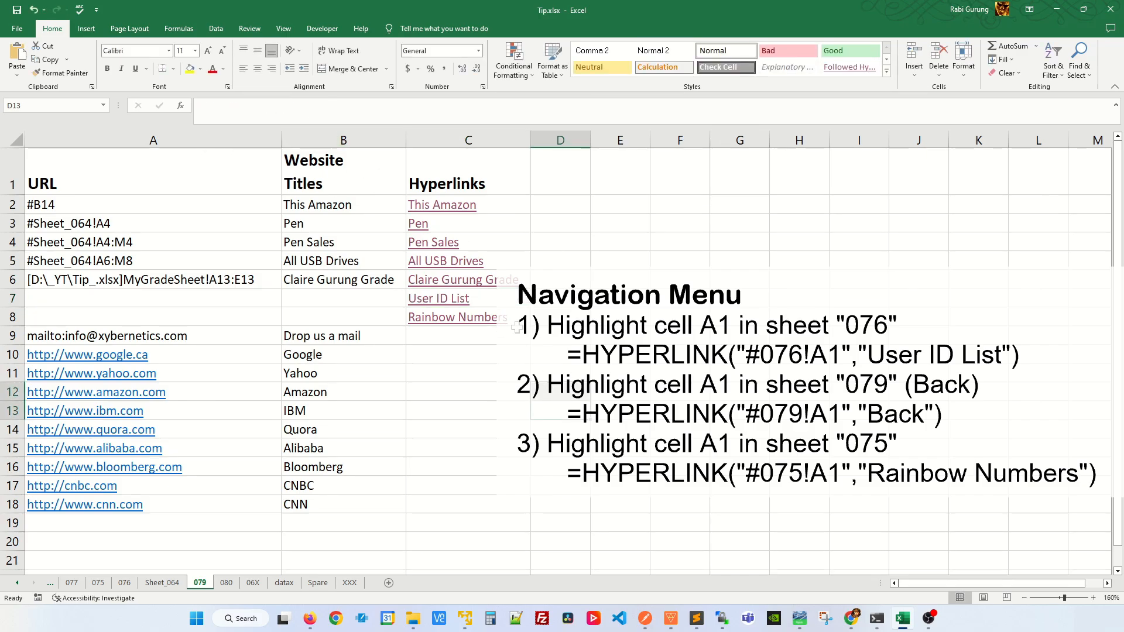
Follow the User ID List link, examine the #079 reference in the Back formula in B1, and return through Back.
{"action": "left_click", "coordinate": [454, 301]}
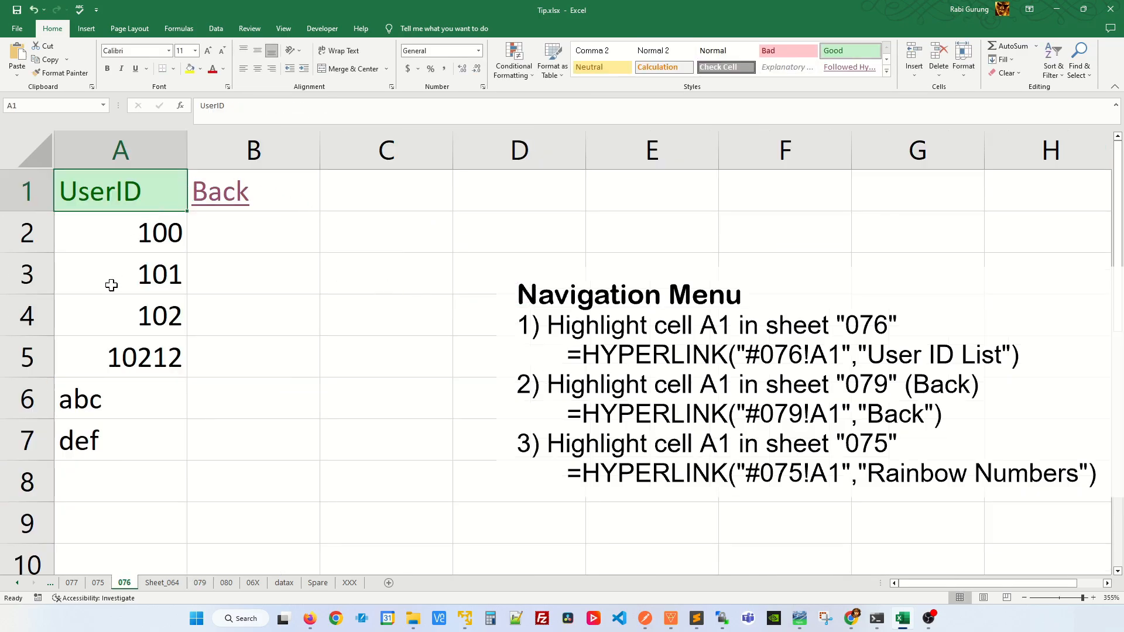
{"action": "left_click", "coordinate": [300, 194]}
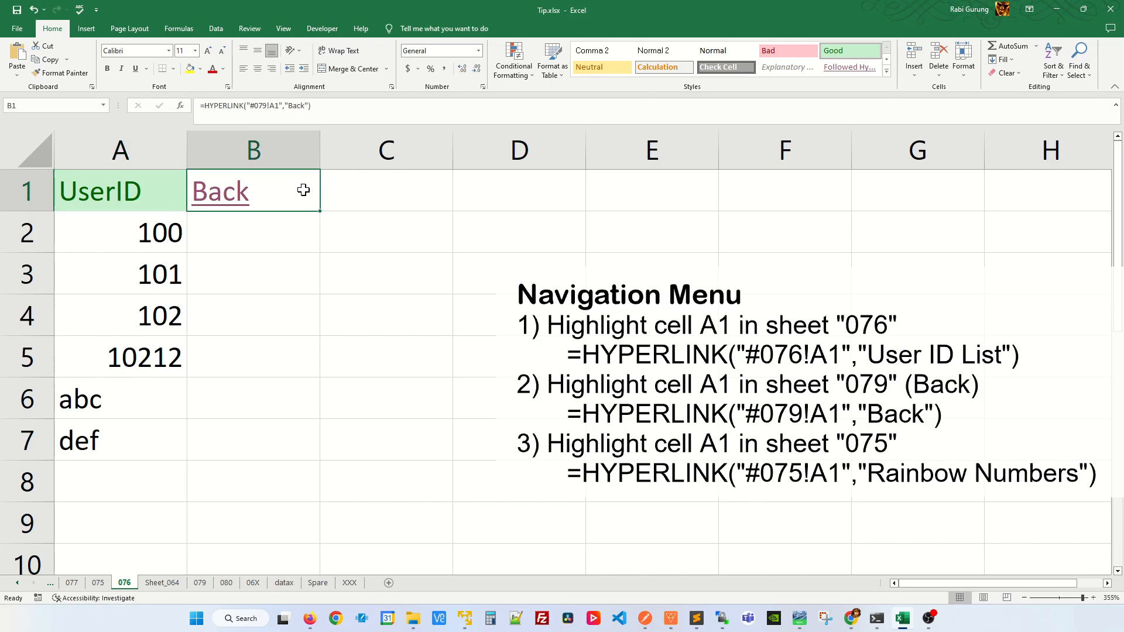
{"action": "left_click_drag", "start_coordinate": [251, 106], "coordinate": [268, 104]}
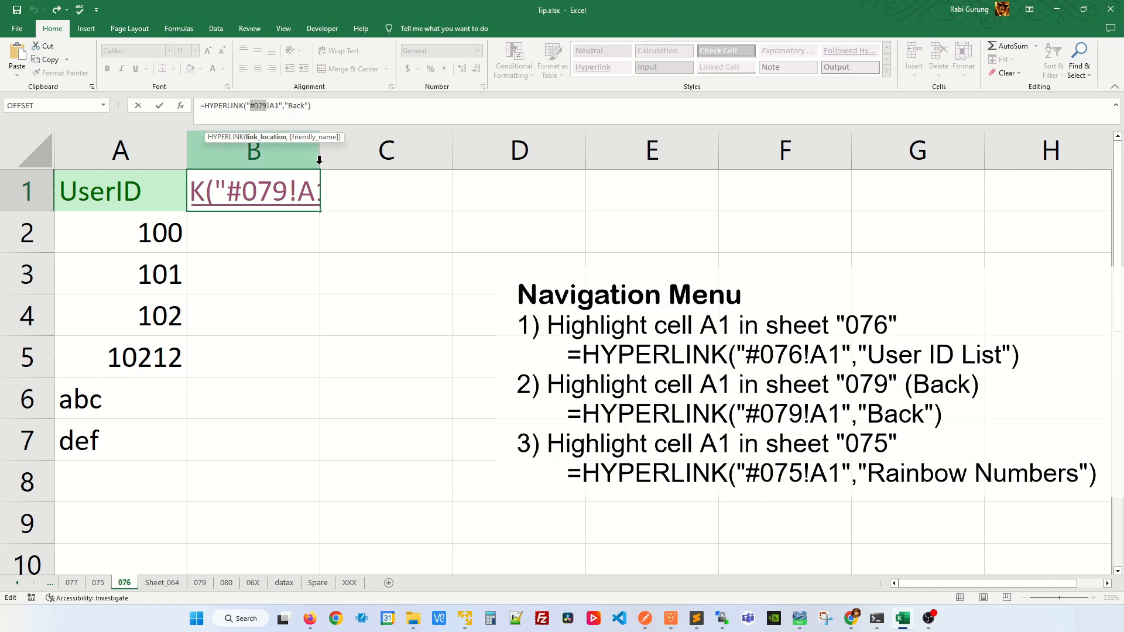
{"action": "left_click", "coordinate": [348, 263]}
{"action": "left_click", "coordinate": [260, 204]}
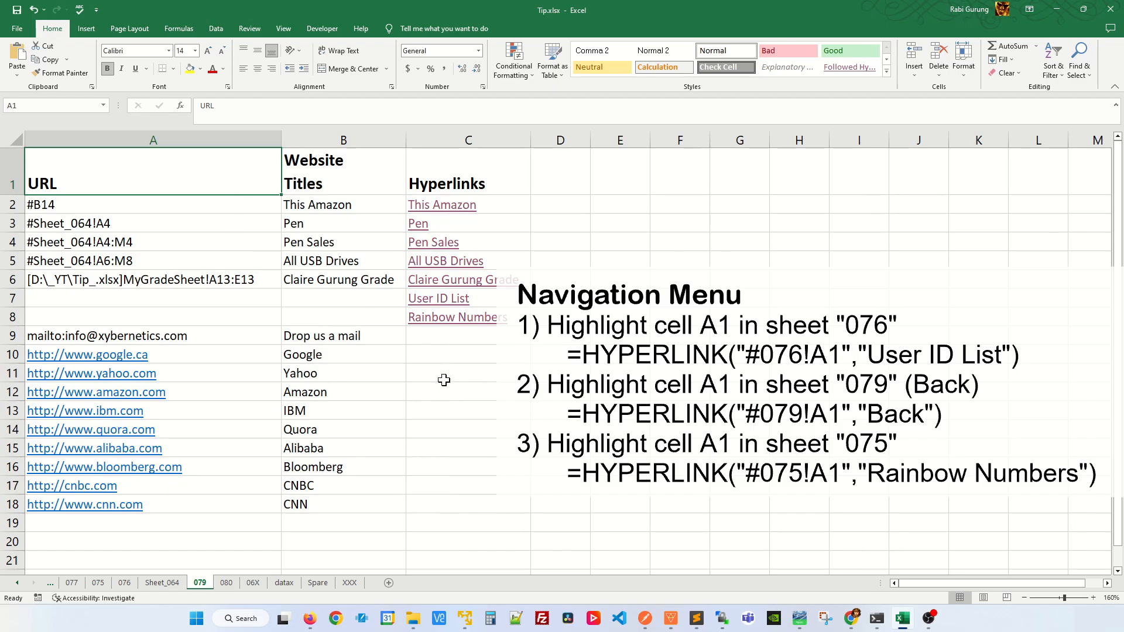
Examine the Rainbow Numbers formula in C8 and the link cell C2.
{"action": "left_click", "coordinate": [509, 311]}
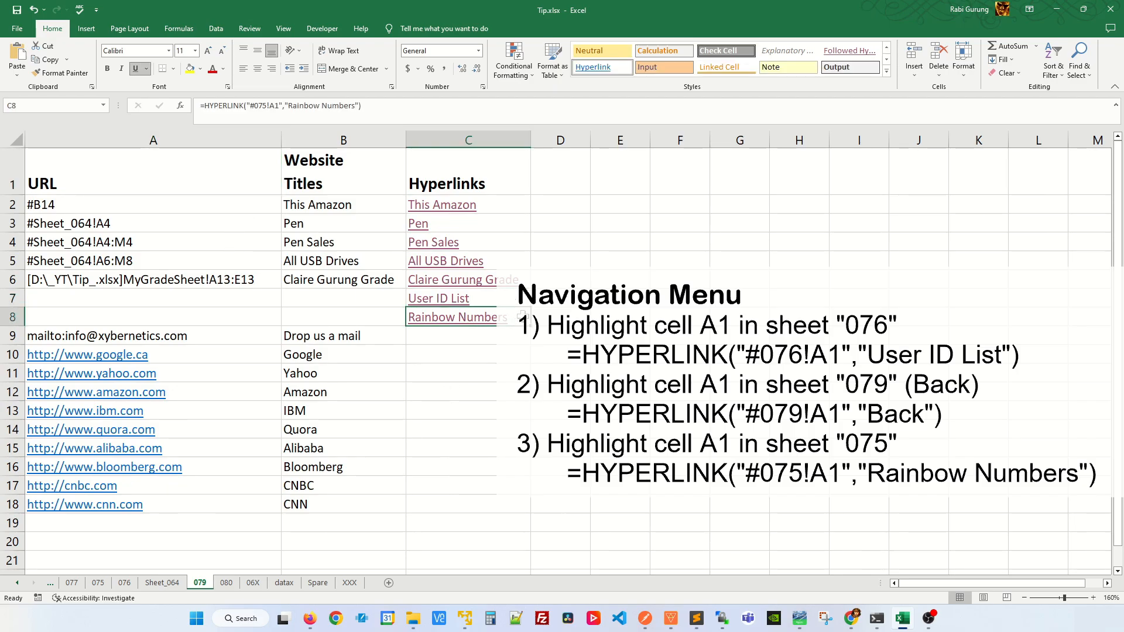
{"action": "left_click", "coordinate": [480, 362]}
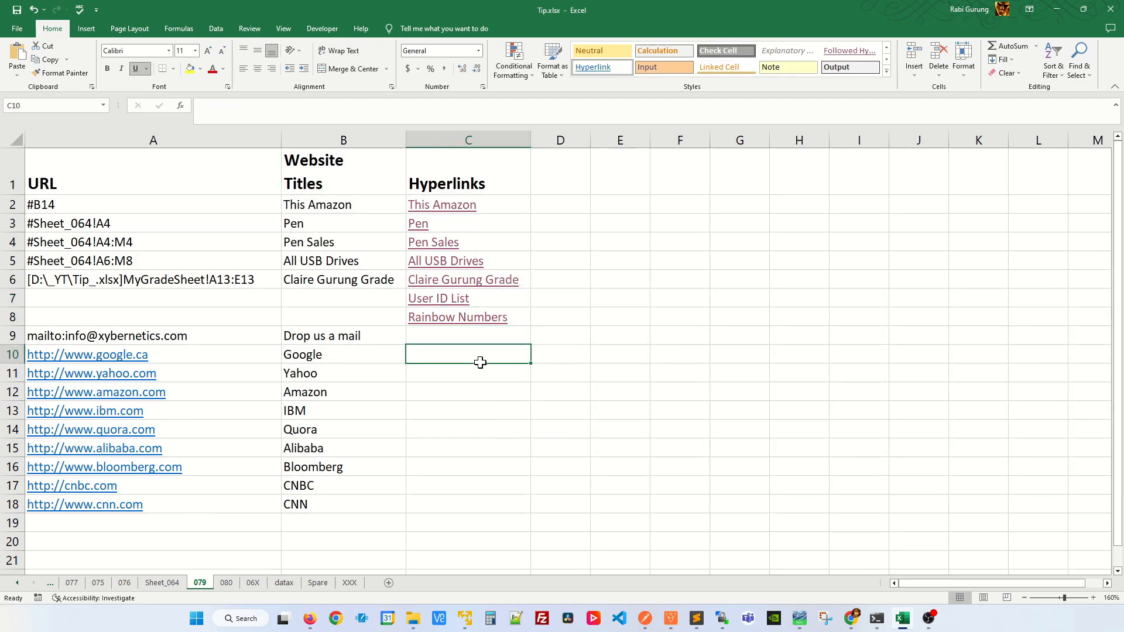
{"action": "left_click", "coordinate": [484, 206]}
Create the mail link in C9 with =HYPERLINK(A9,B9), using the mailto address and its Drop us a mail title.
{"action": "left_click", "coordinate": [463, 332]}
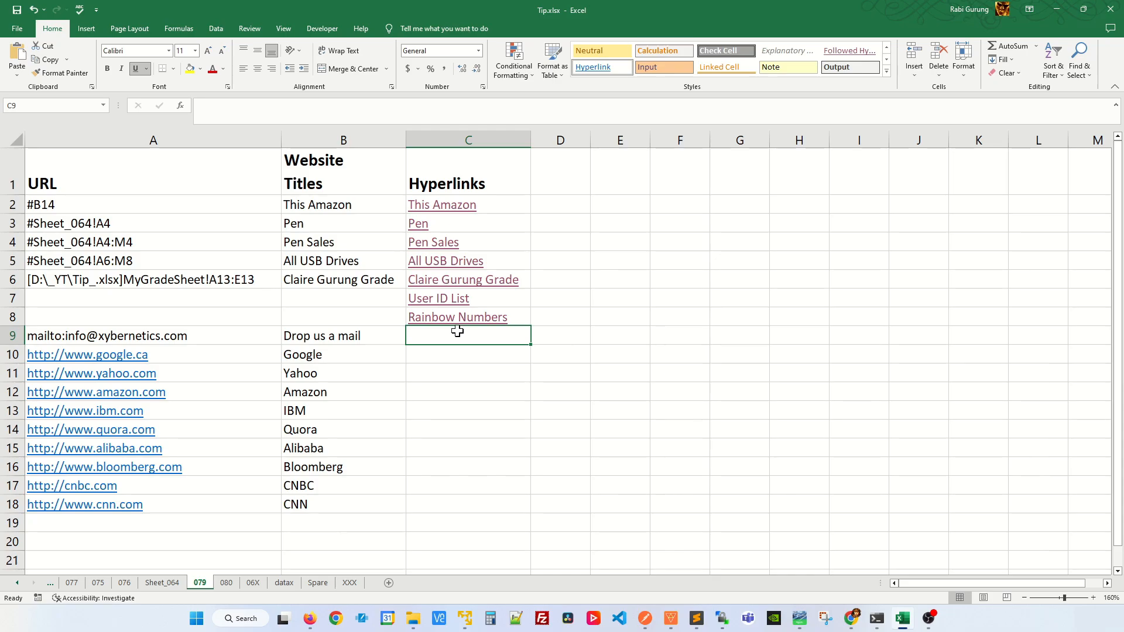
{"action": "type", "text": "=HYP"}
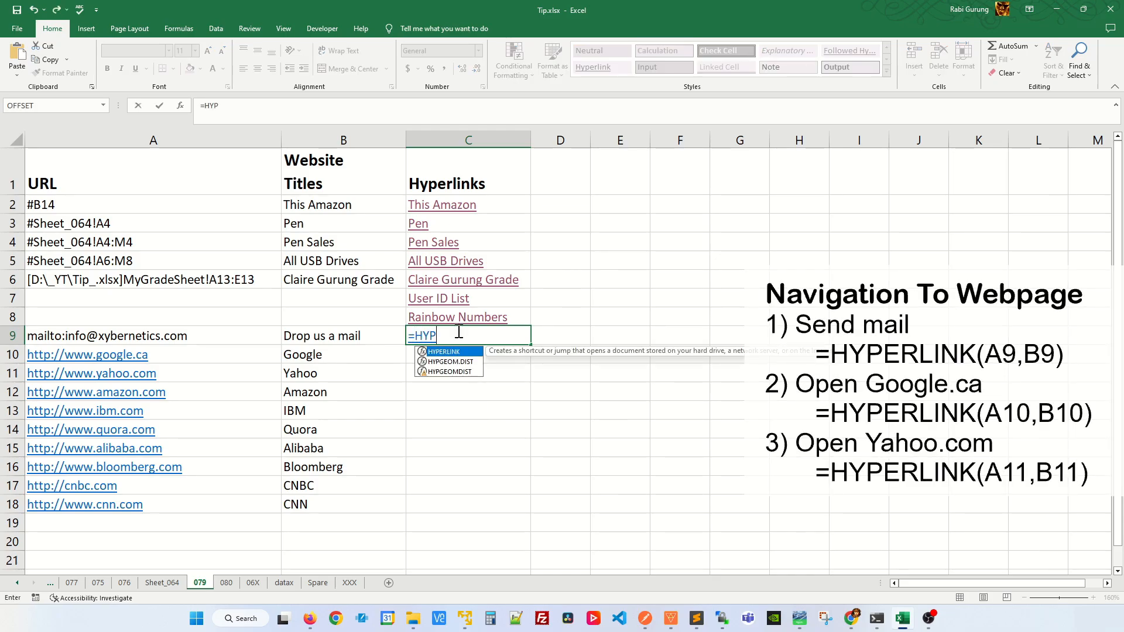
{"action": "type", "text": "ERLINK("}
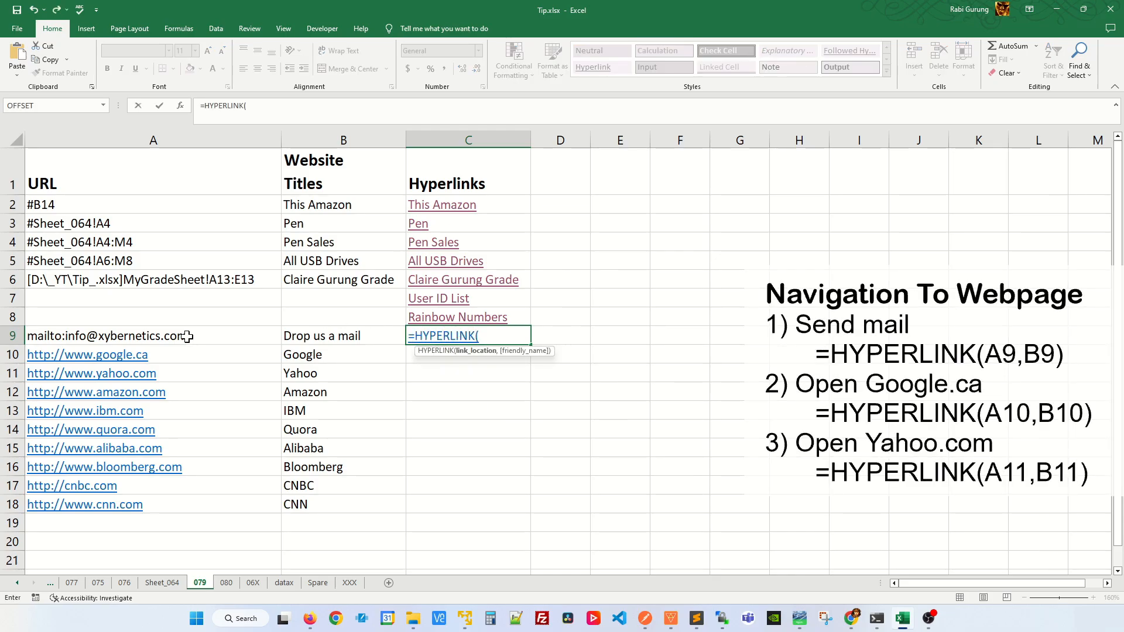
{"action": "left_click", "coordinate": [187, 337]}
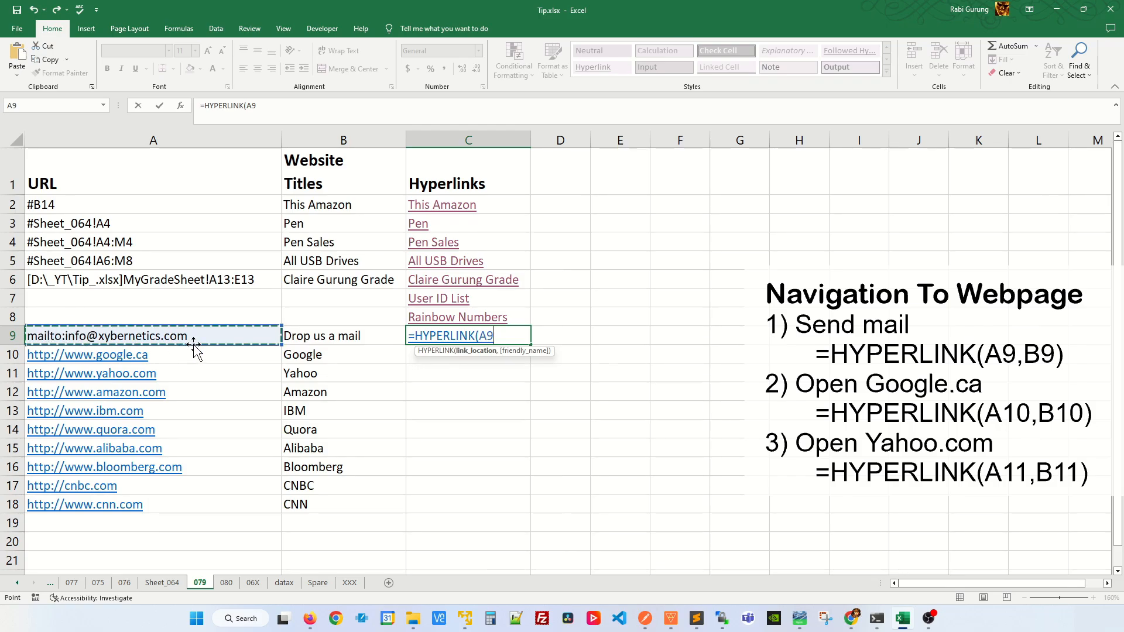
{"action": "type", "text": ","}
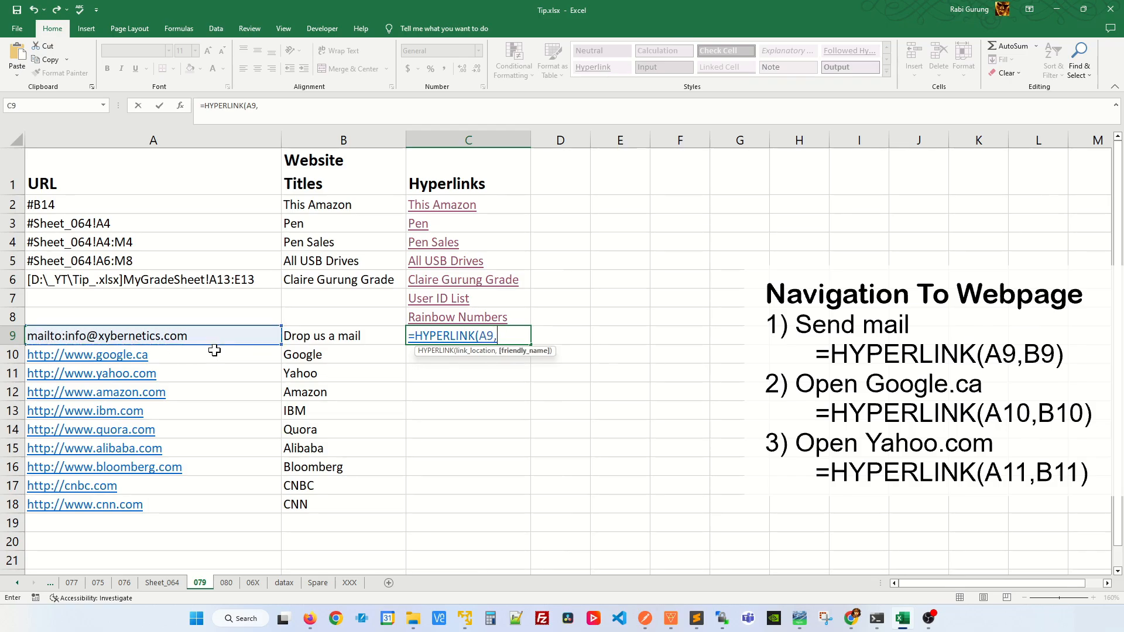
{"action": "left_click", "coordinate": [365, 333]}
{"action": "key", "text": "Return"}
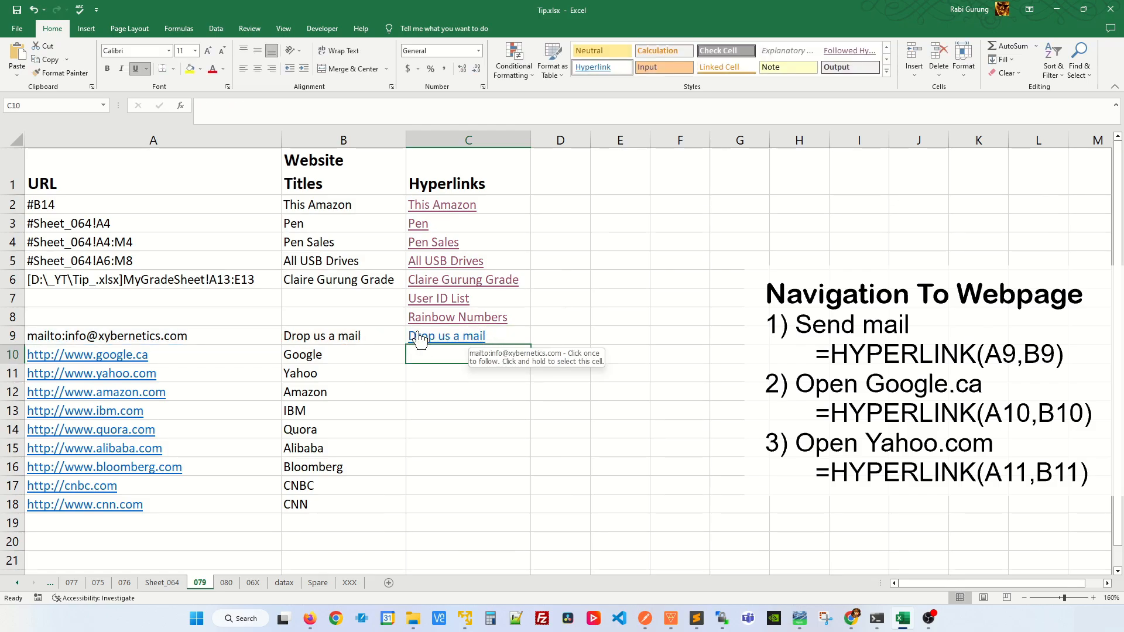
Create the Google link in C10 with the formula =HYPERLINK(A10,B10).
{"action": "type", "text": "="}
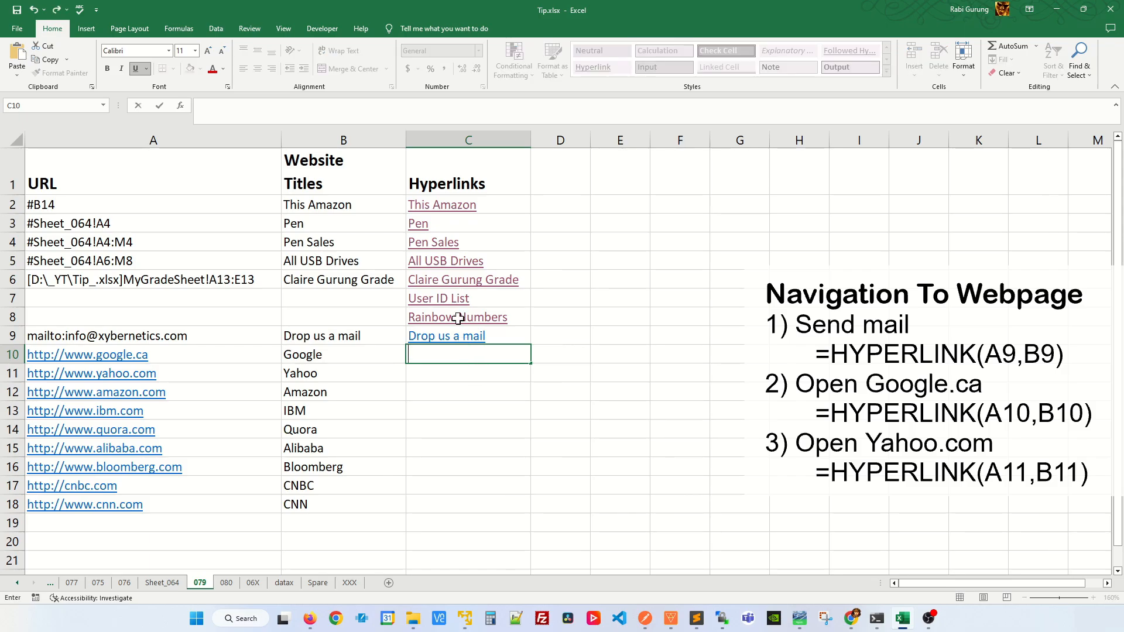
{"action": "type", "text": "=HYPERLI"}
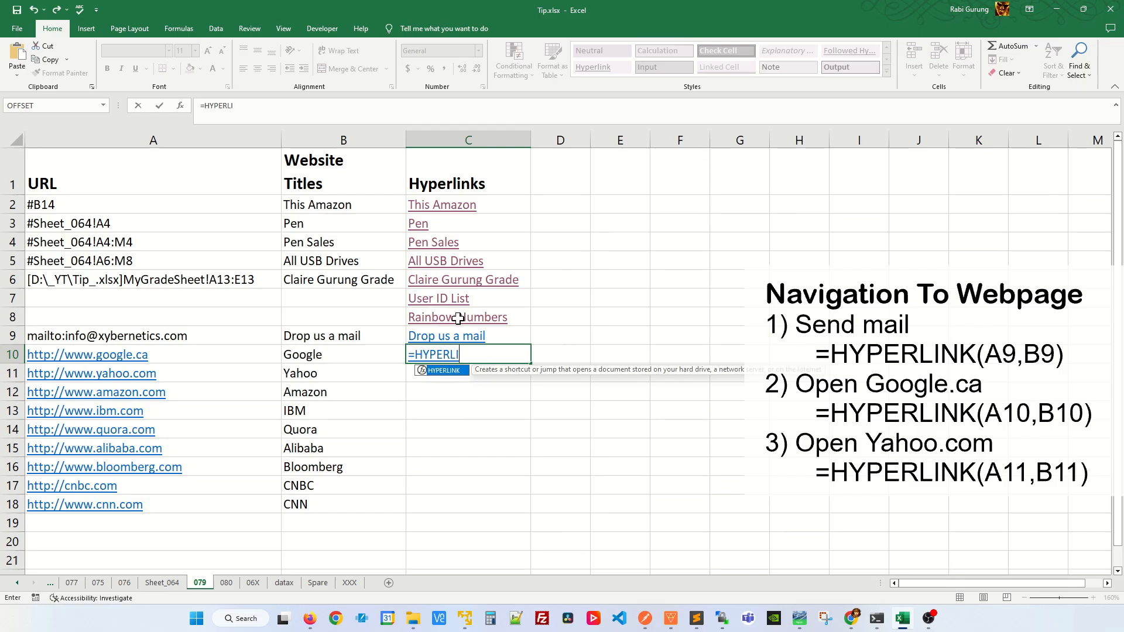
{"action": "type", "text": "NK("}
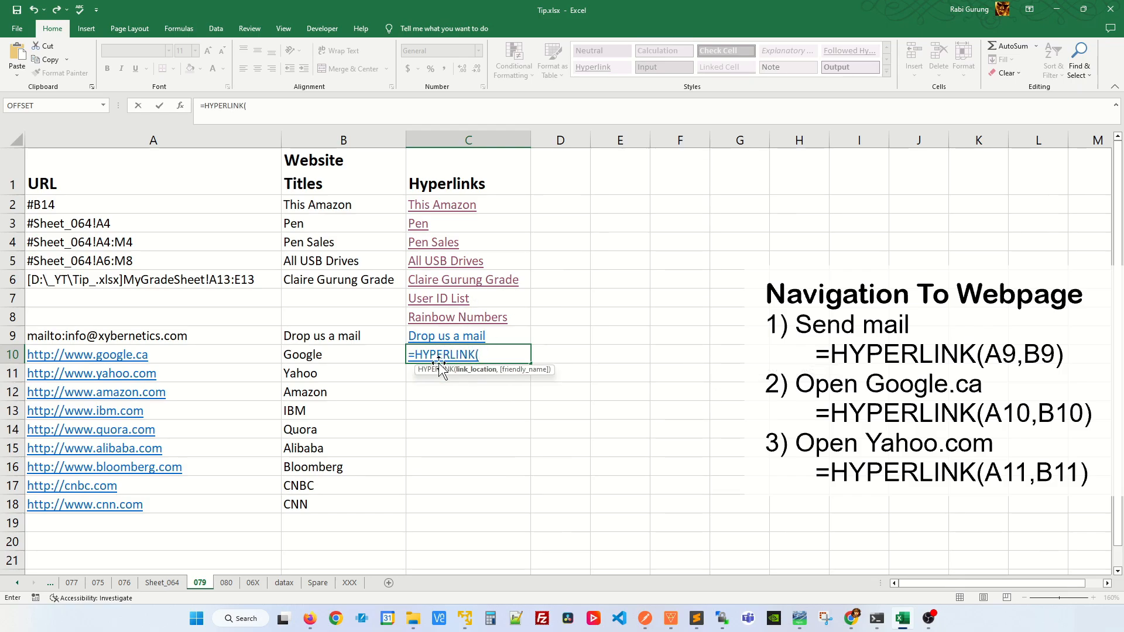
{"action": "left_click", "coordinate": [188, 359]}
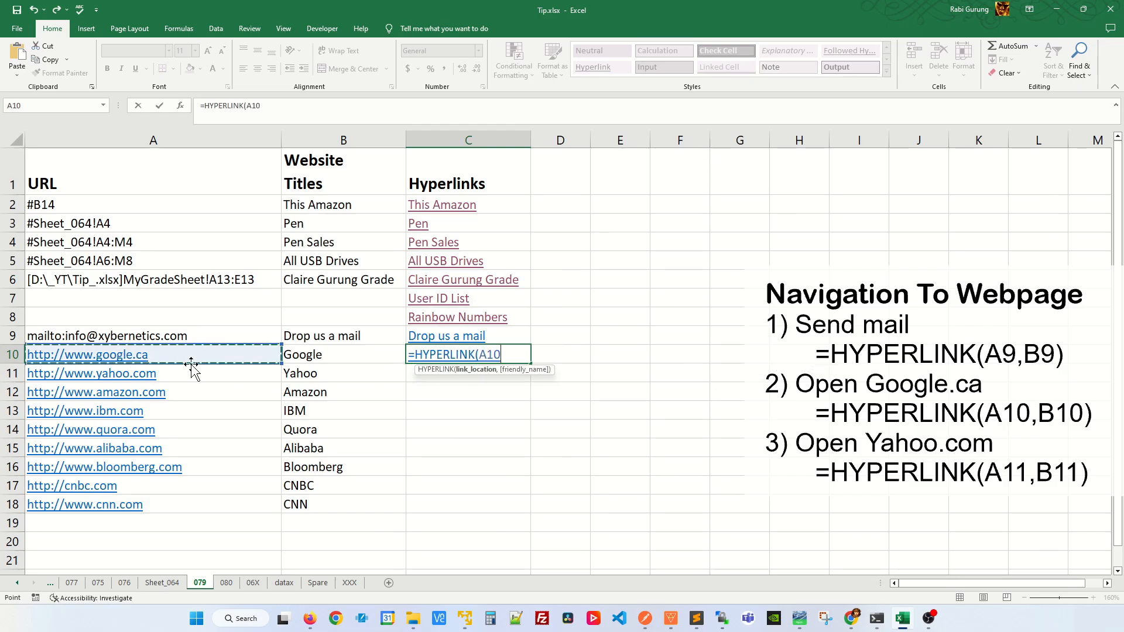
{"action": "type", "text": ","}
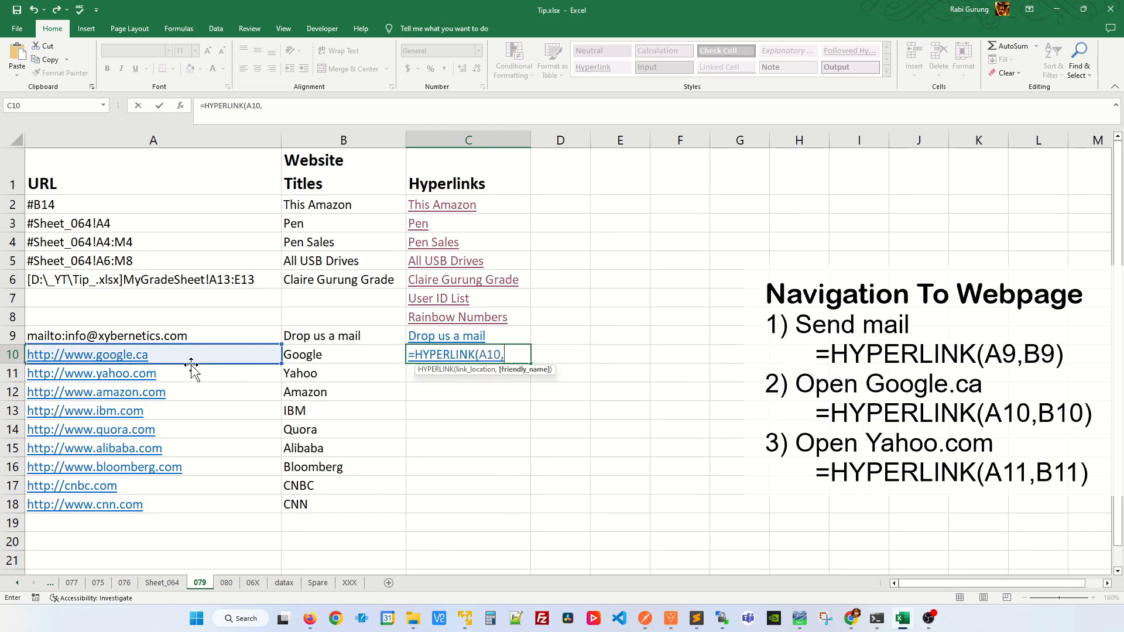
{"action": "left_click", "coordinate": [352, 359]}
{"action": "type", "text": ")"}
{"action": "key", "text": "Return"}
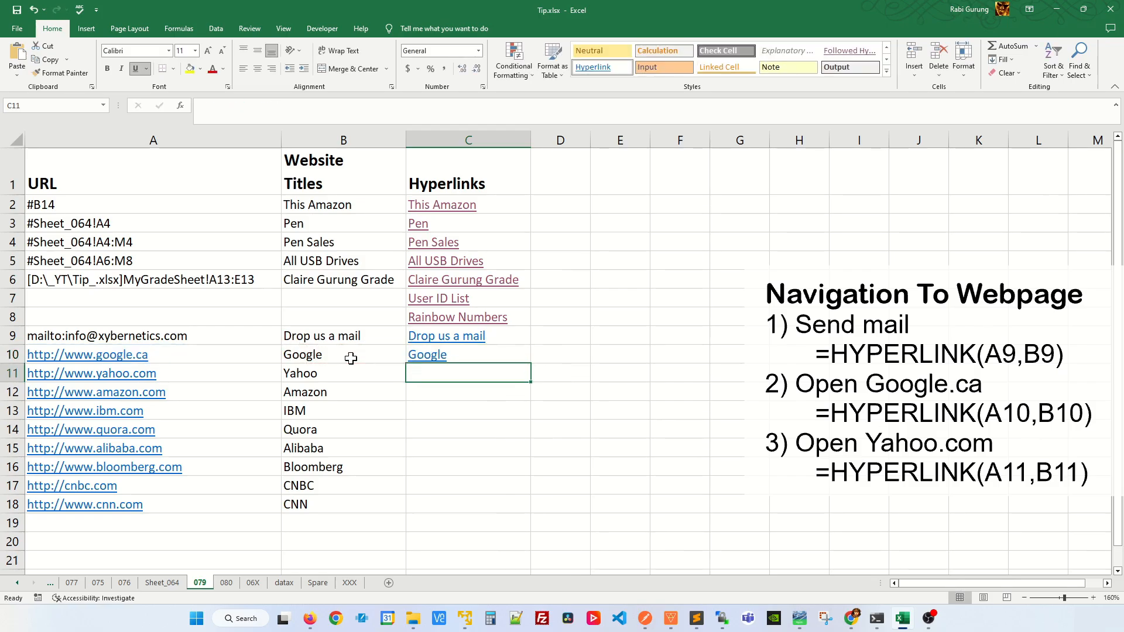
Test the Google link, return to the workbook, and fill the C10 formula down through C18.
{"action": "left_click", "coordinate": [436, 359]}
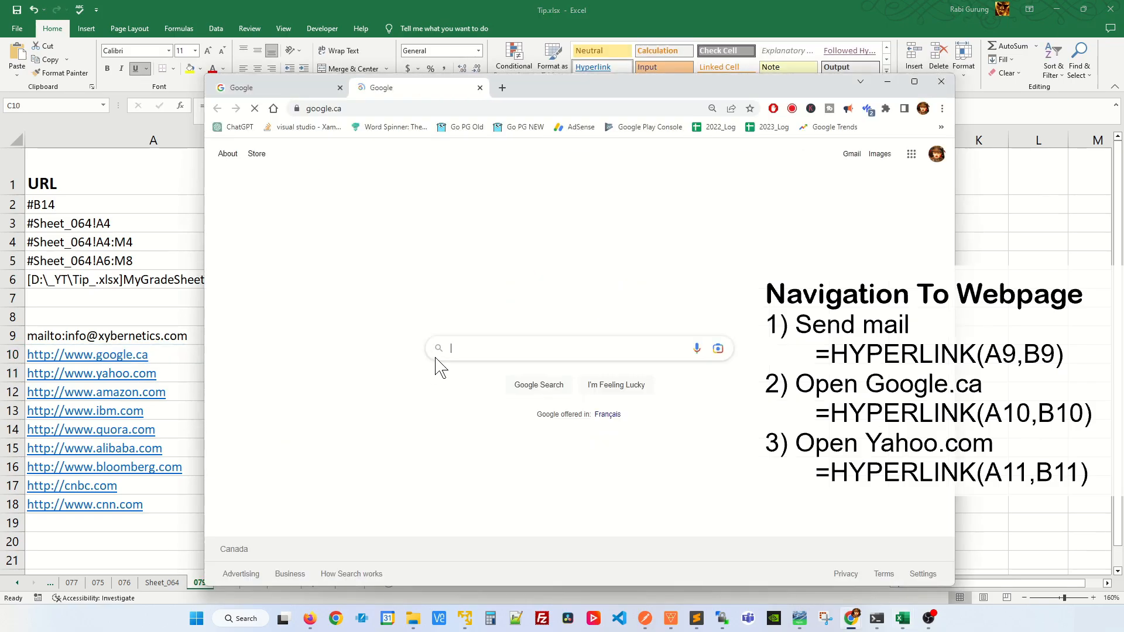
{"action": "key", "text": "alt+Tab"}
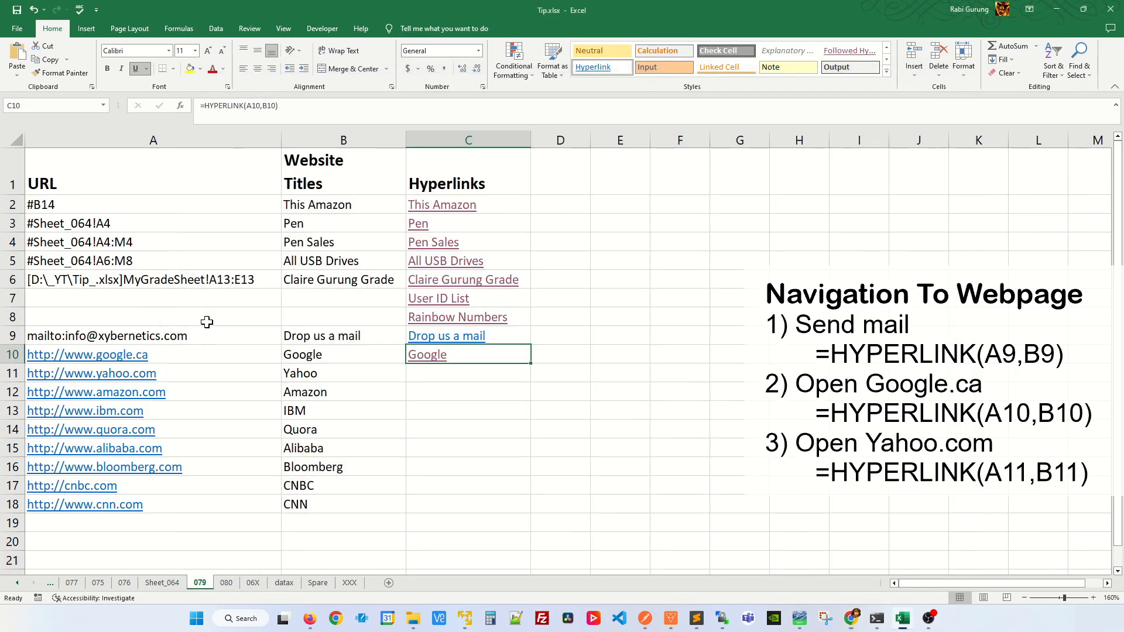
{"action": "left_click_drag", "start_coordinate": [528, 364], "coordinate": [532, 512]}
{"action": "left_click", "coordinate": [599, 392]}
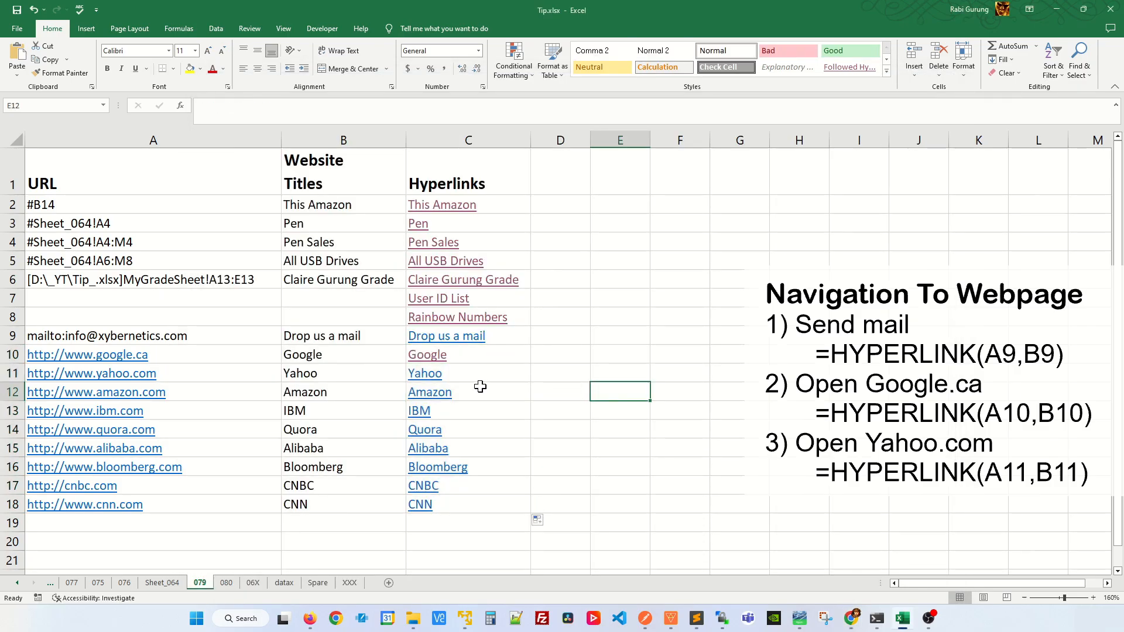
Test the Yahoo, IBM, Alibaba, Bloomberg and CNBC links in column C, returning to the workbook between them.
{"action": "left_click", "coordinate": [424, 375]}
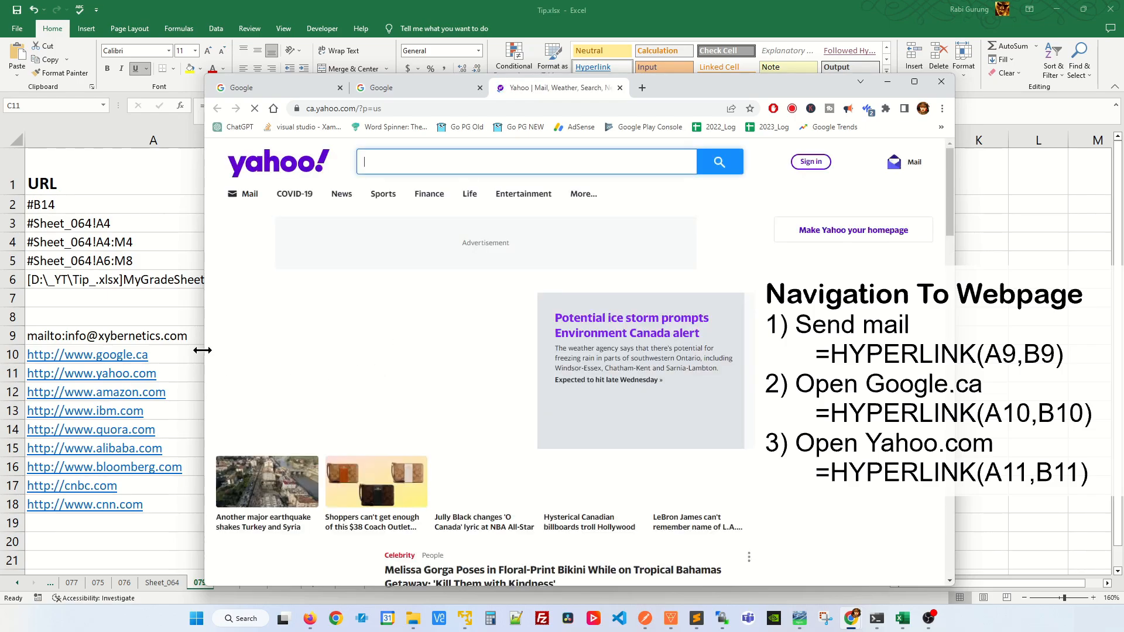
{"action": "key", "text": "alt+Tab"}
{"action": "left_click", "coordinate": [420, 411]}
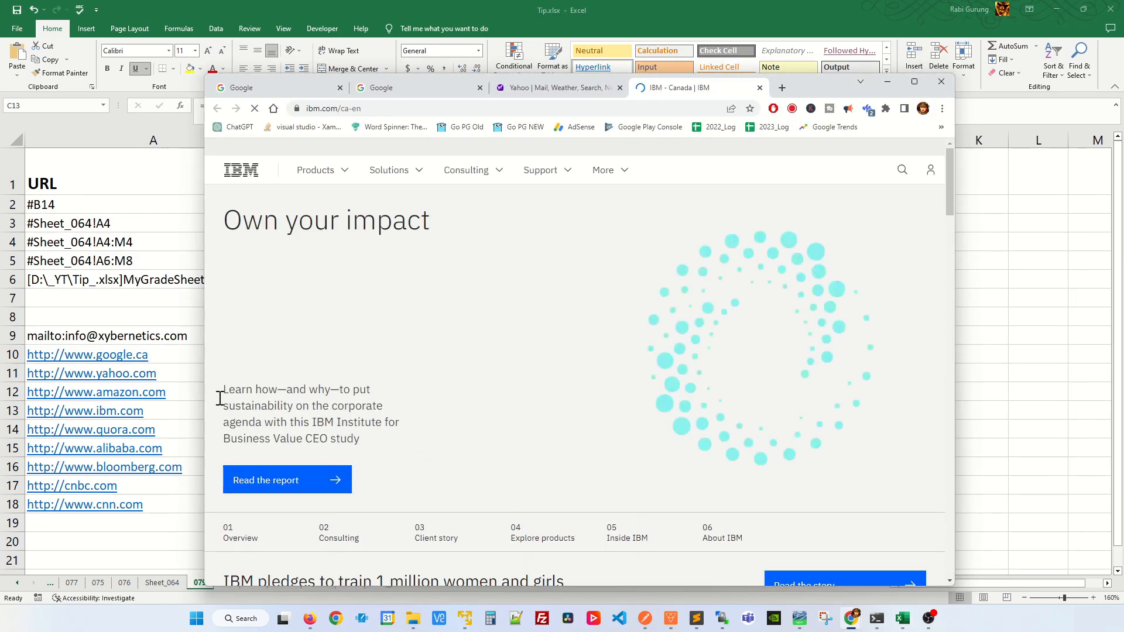
{"action": "key", "text": "alt+Tab"}
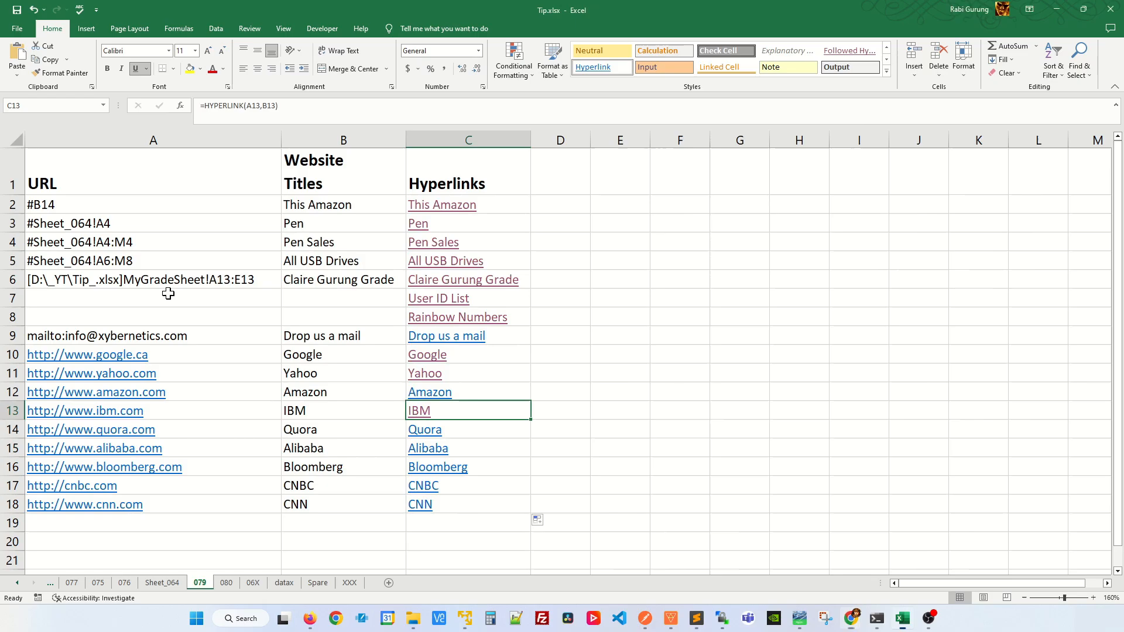
{"action": "left_click", "coordinate": [437, 448]}
{"action": "key", "text": "alt+Tab"}
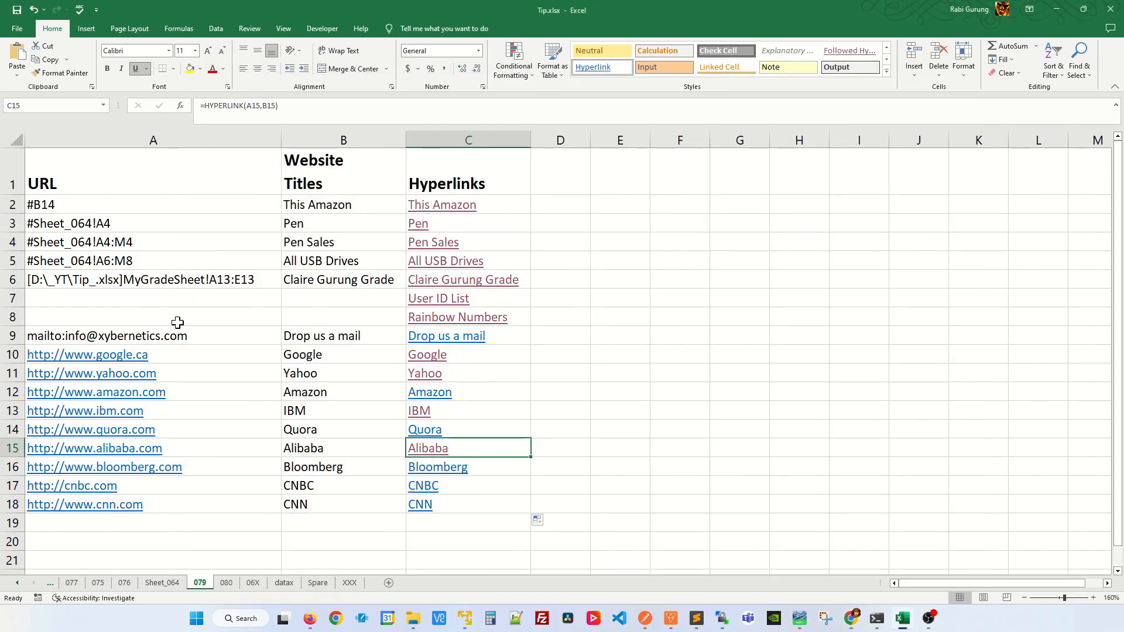
{"action": "left_click", "coordinate": [431, 470]}
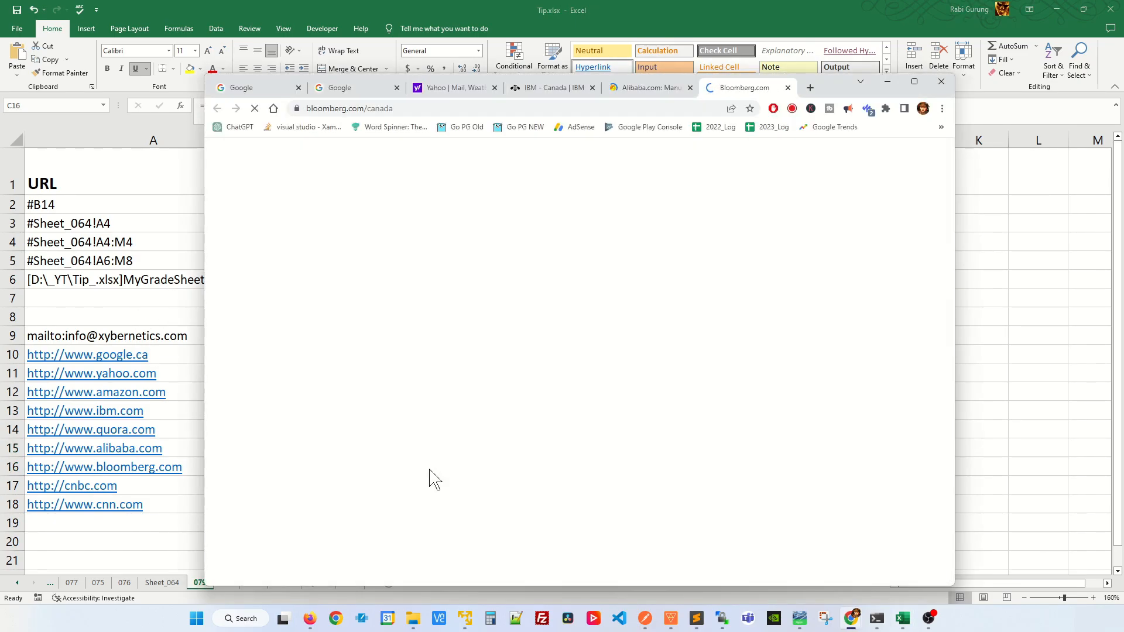
{"action": "key", "text": "alt+Tab"}
{"action": "left_click", "coordinate": [426, 492]}
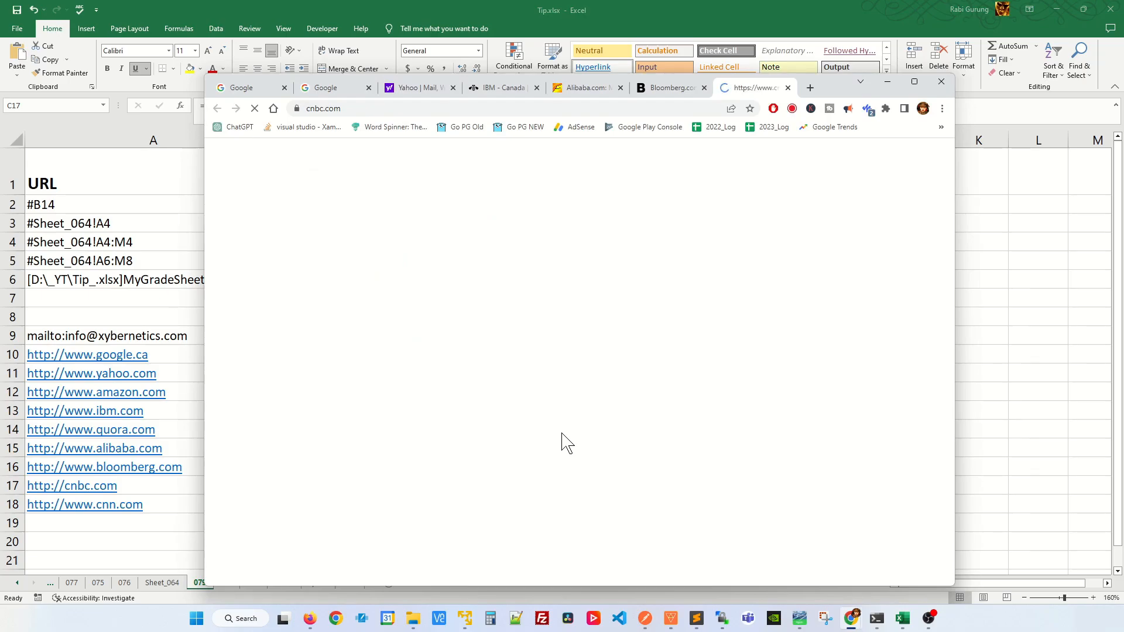